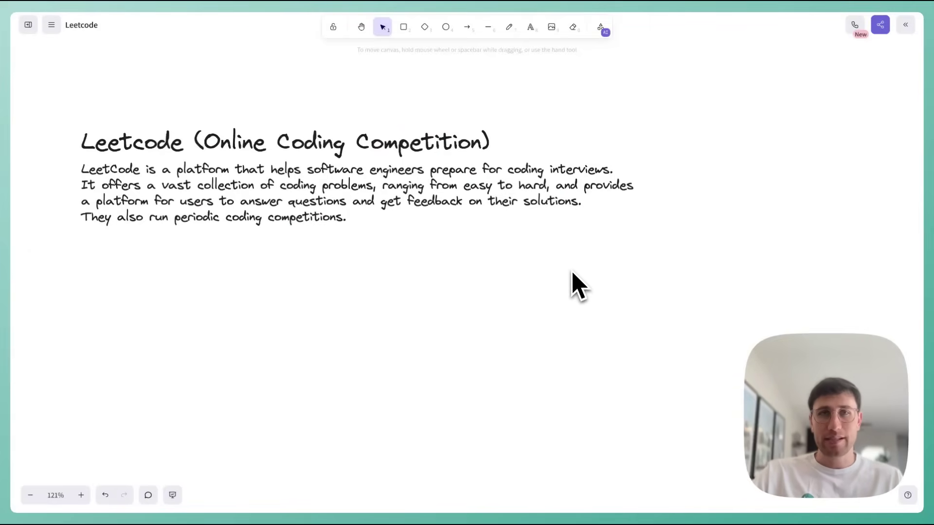
# Step: Switch to the Hello Interview article "Design a Code Judge Like LeetCode" and look through its requirements, high-level design and code execution options
pyautogui.hotkey('ctrl', 'Tab')
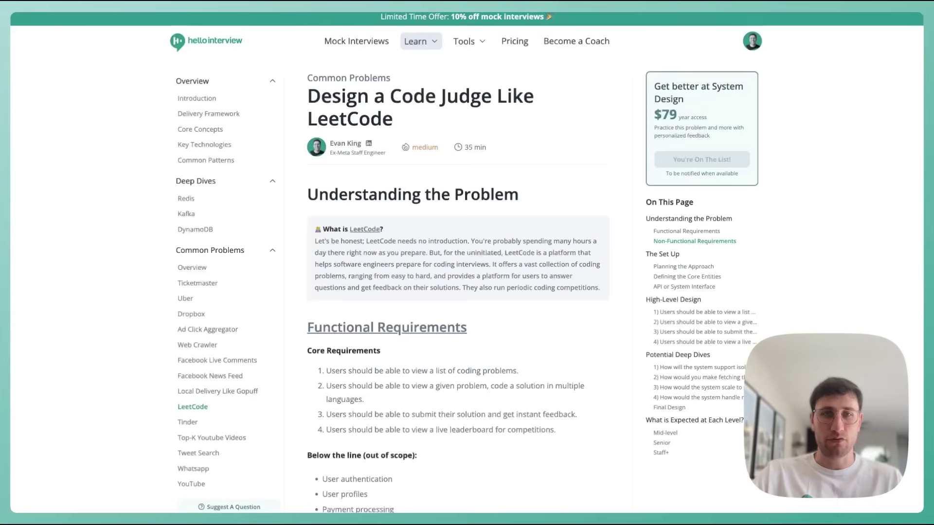
pyautogui.scroll(-1, 502, 293)
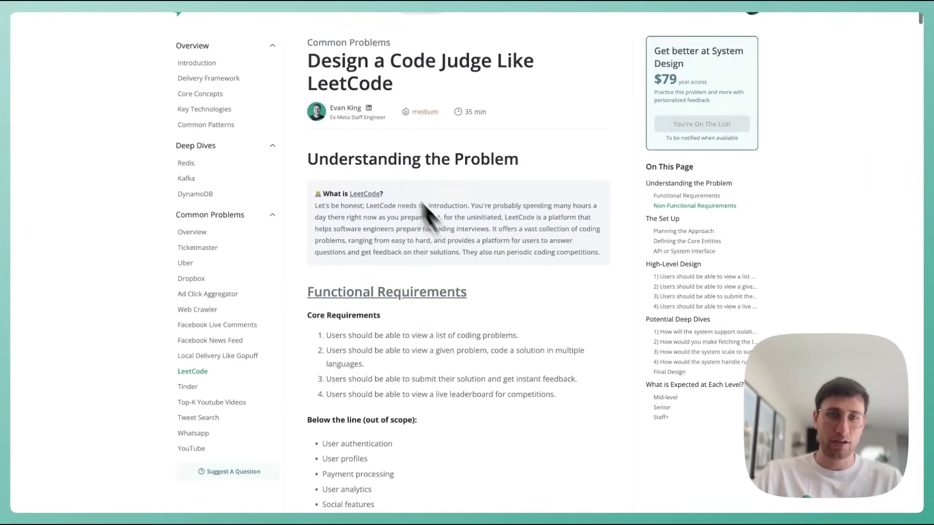
pyautogui.scroll(-10, 438, 190)
pyautogui.scroll(-15, 448, 154)
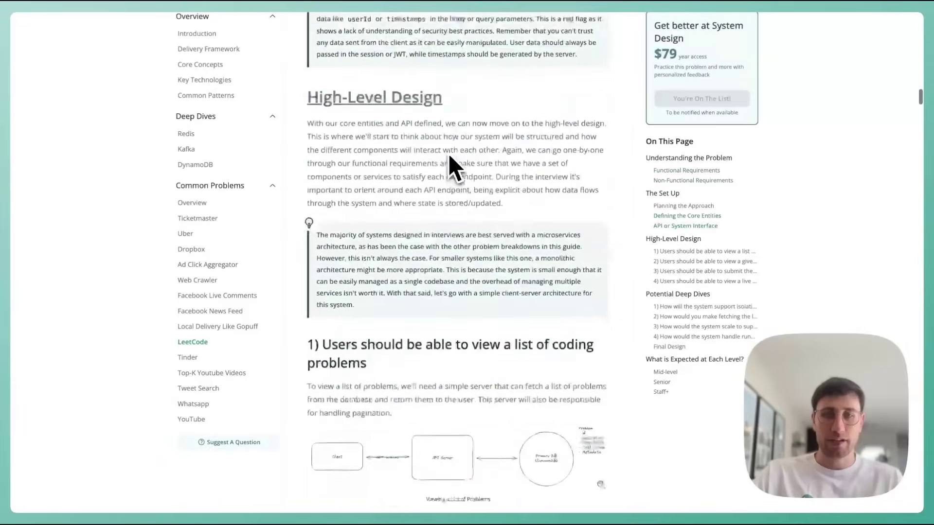
pyautogui.scroll(-5, 448, 154)
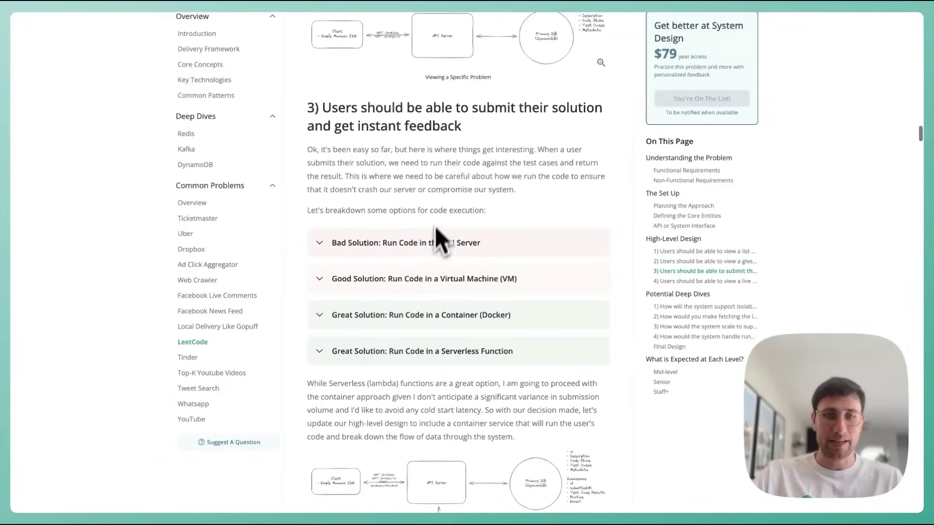
pyautogui.scroll(-2, 431, 330)
pyautogui.scroll(-2, 428, 323)
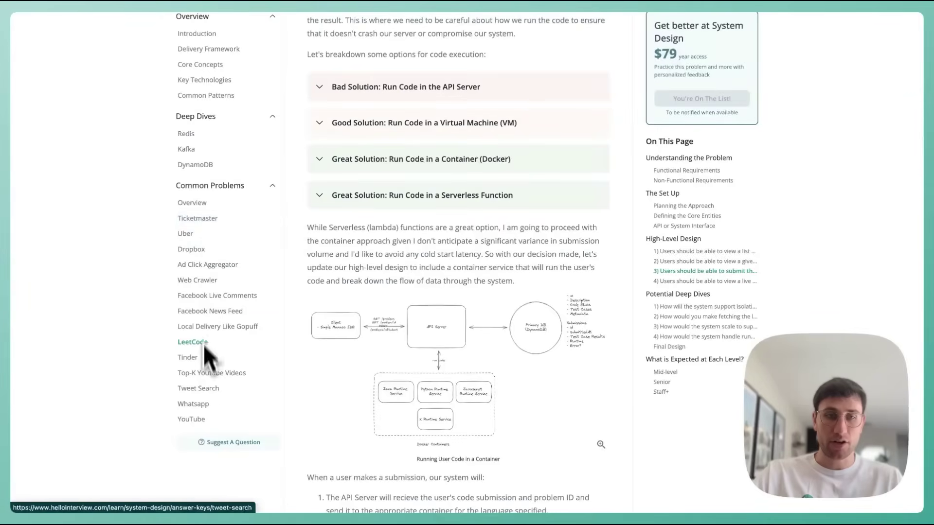
pyautogui.scroll(2, 217, 263)
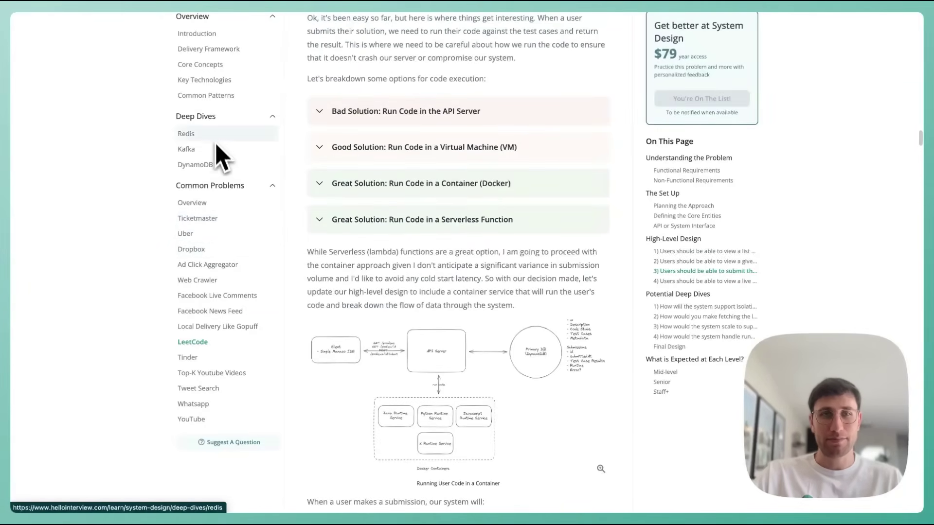
pyautogui.scroll(15, 398, 104)
pyautogui.scroll(20, 398, 104)
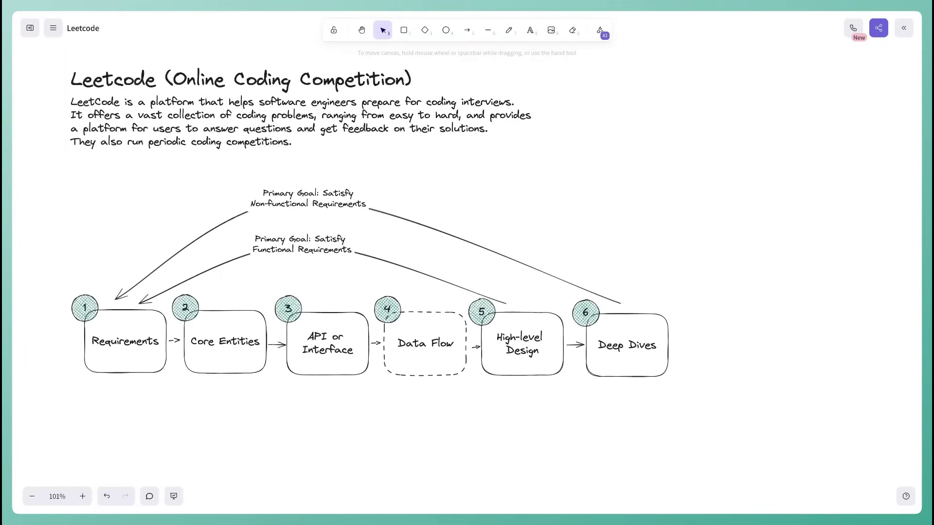
# Step: Add a Functional Requirements list: view a list of problems; view a given problem & code a solution; submit solution & get feedback; support competitions w/ live leaderboard
pyautogui.scroll(-2, 293, 402)
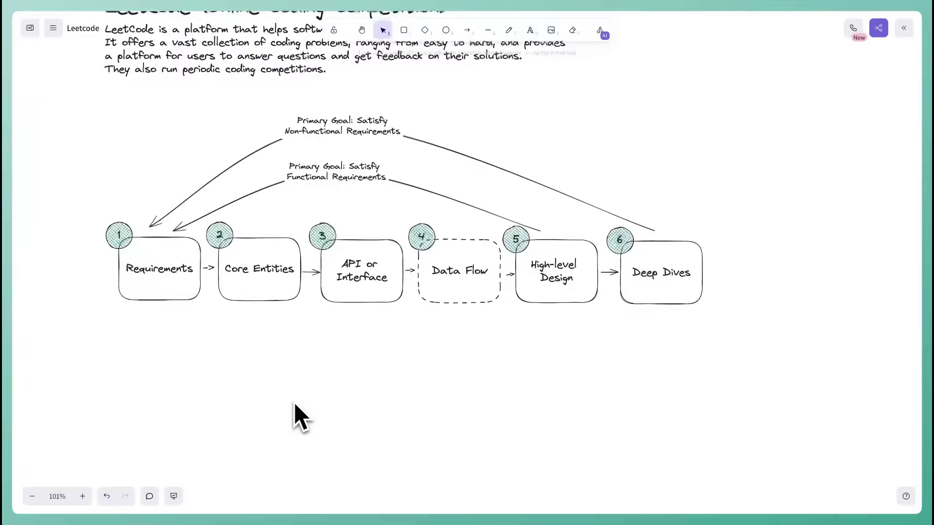
pyautogui.write('Functional Requirements  - view a list of problems - view a given problem & code a solution - submit solution & get feedback - support competitions w/ live leaderboard')
pyautogui.scroll(-3, 243, 386)
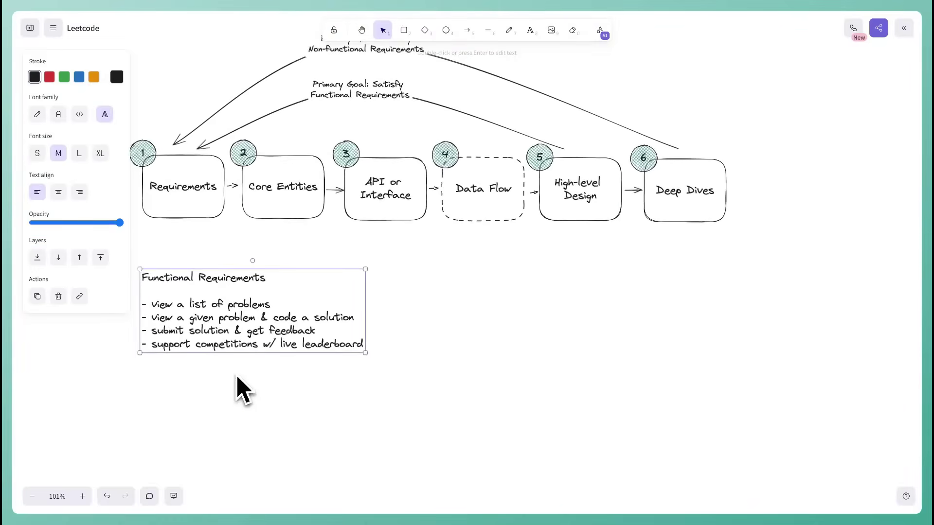
pyautogui.click(298, 382)
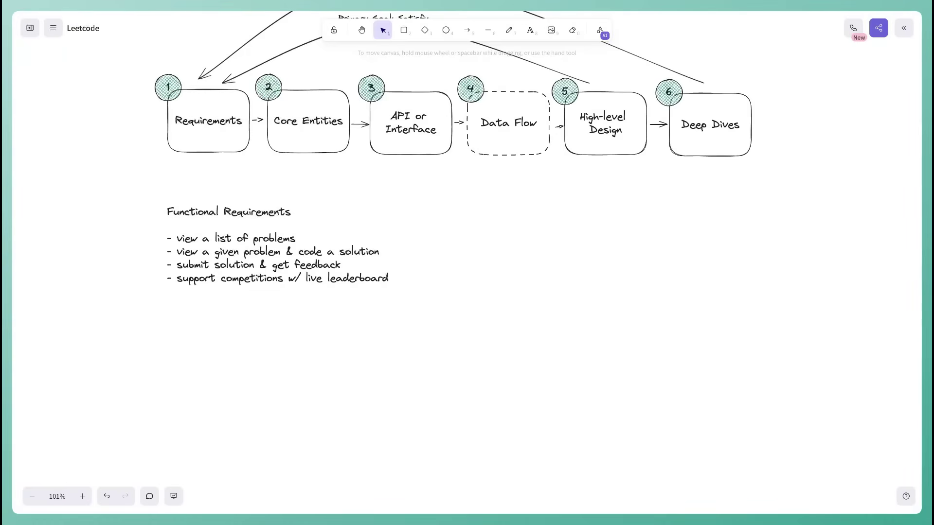
# Step: Add and align a Non-functional Requirements list: availability >> consistency; security & isolation when running users code; scale to support competitions with 100k users; fresh / near realtime leaderboard
pyautogui.scroll(-1, 292, 344)
pyautogui.write('Non-Functional Requirements  - availability >> consistency - security & isolation when running users code - scale to support competitions with 100k users - fresh / near realtime leaderboard')
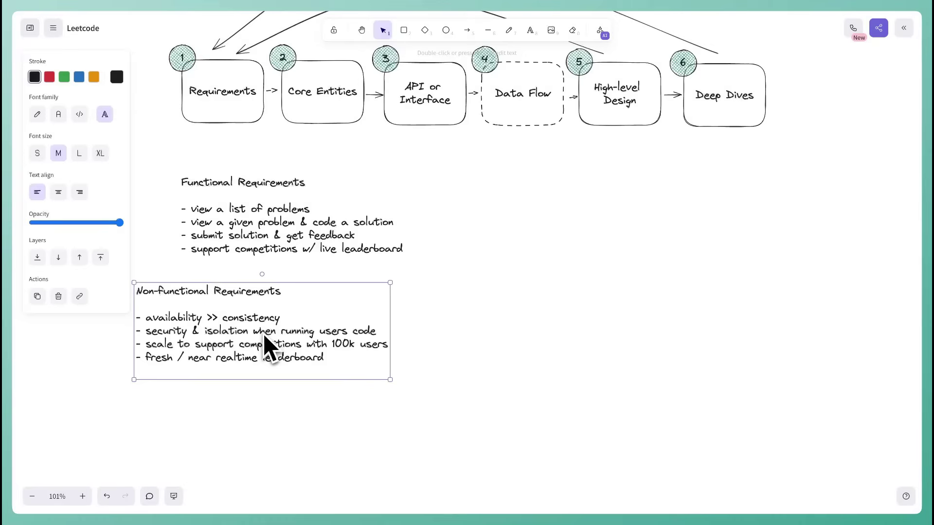
pyautogui.moveTo(263, 333); pyautogui.dragTo(309, 332)
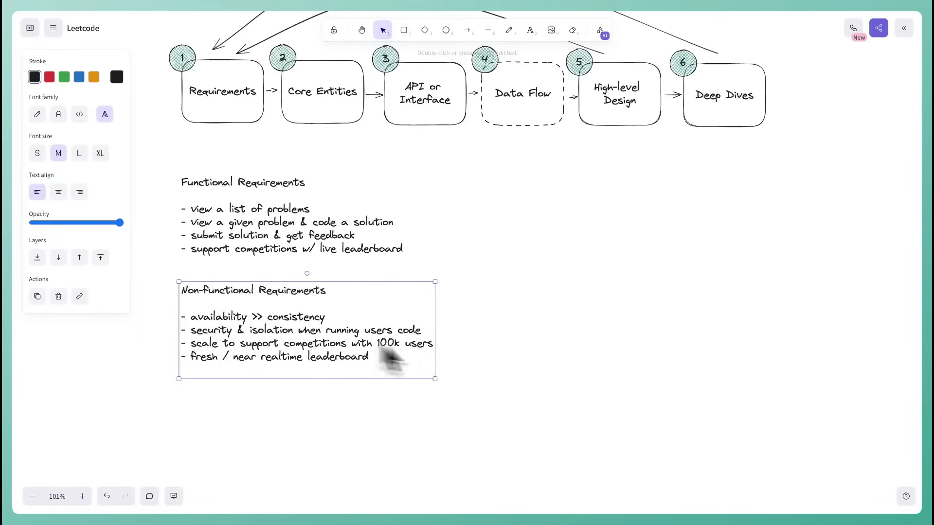
pyautogui.click(467, 362)
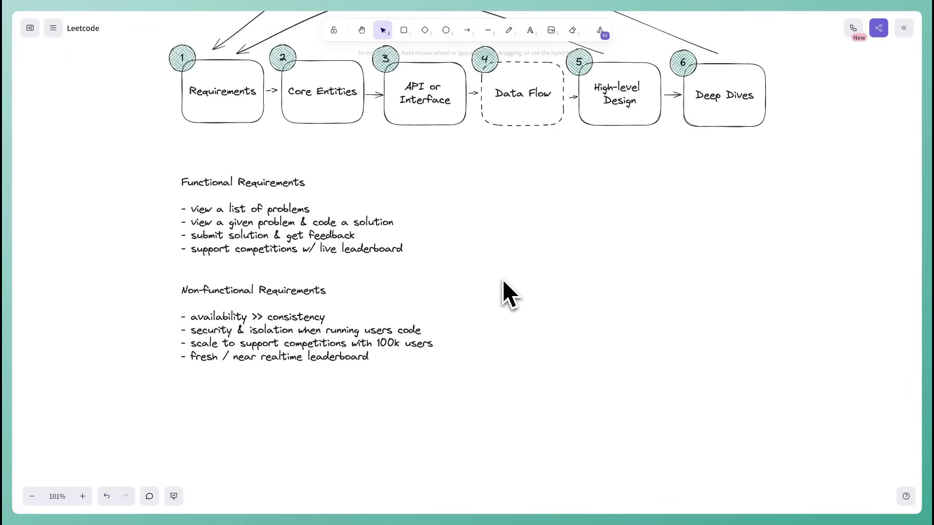
# Step: Paste the Scale notes below the non-functional requirements: 100k DAU (5M total accounts), 3k problems, 100k peak for competitions
pyautogui.scroll(-3, 506, 292)
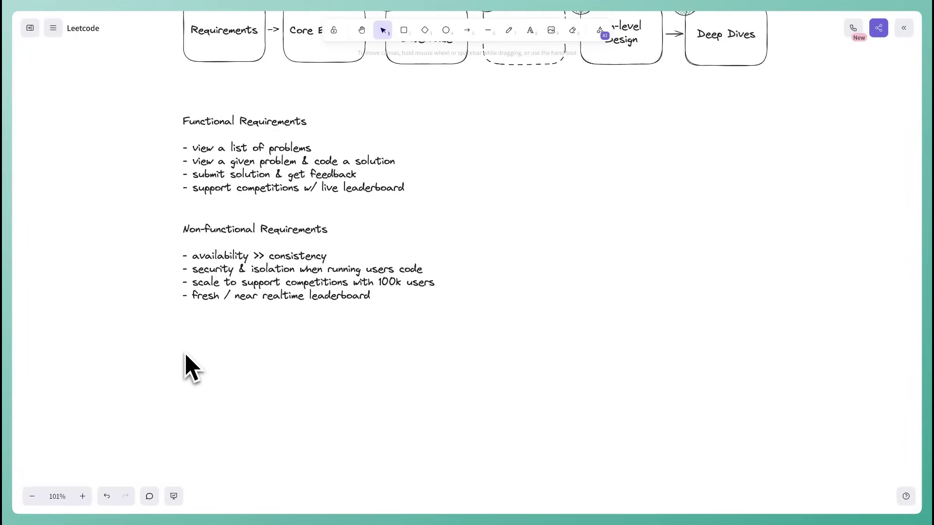
pyautogui.hotkey('ctrl', 'v')
pyautogui.moveTo(186, 354); pyautogui.dragTo(261, 358)
pyautogui.click(369, 370)
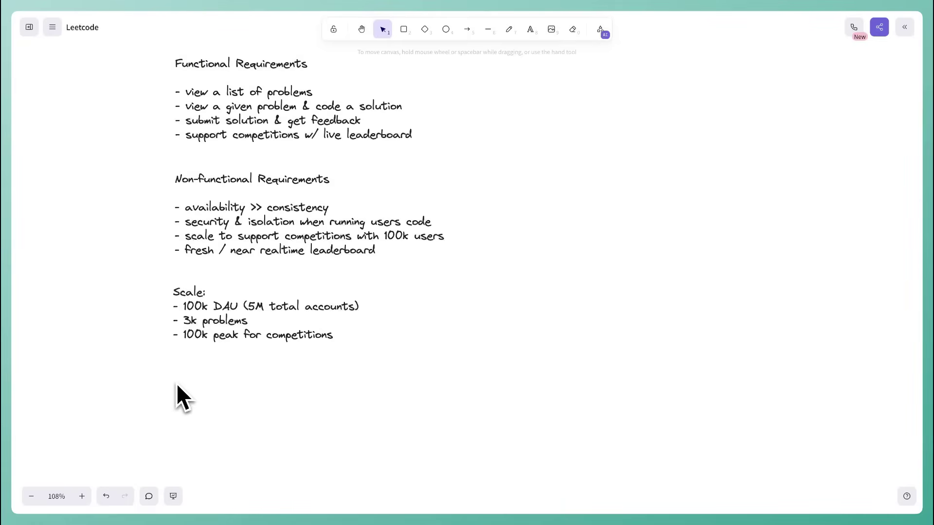
# Step: Add a "Core Entities" heading on the canvas below the Scale notes
pyautogui.doubleClick(176, 384)
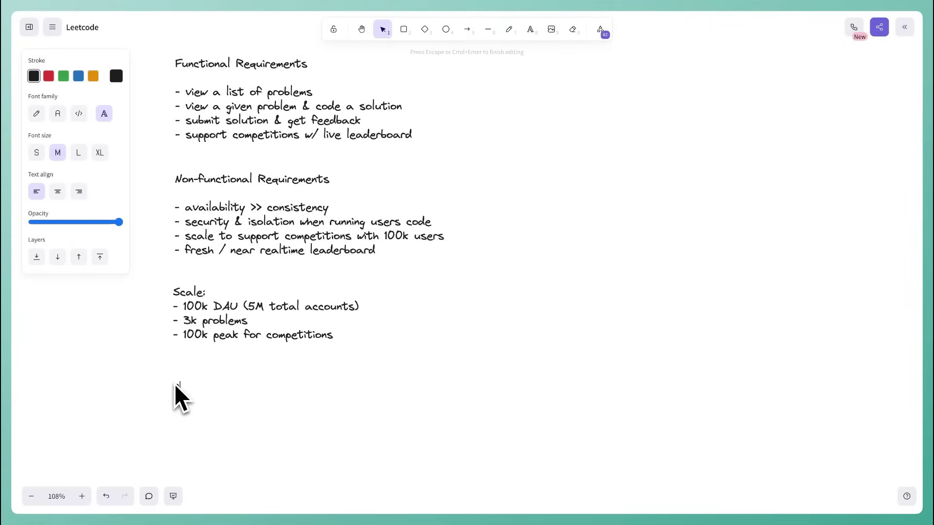
pyautogui.write('Entities')
pyautogui.press('Return')
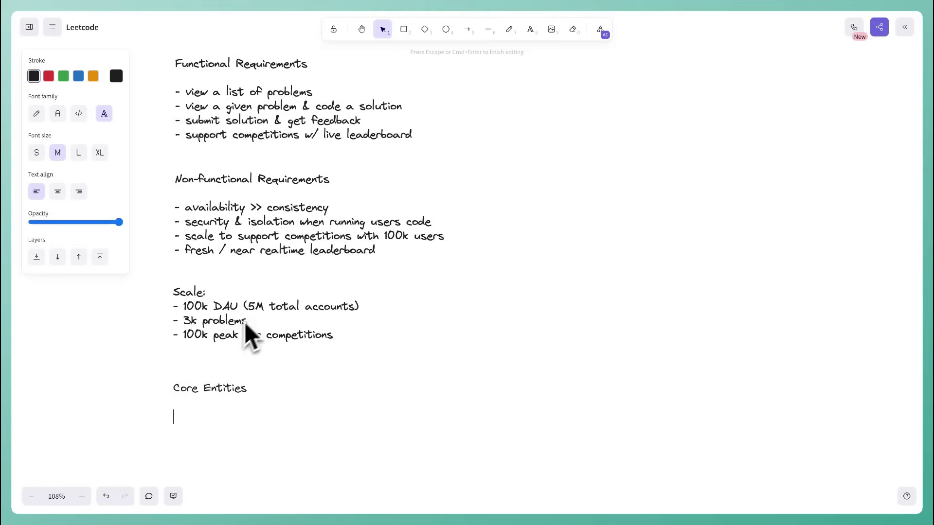
pyautogui.click(265, 322)
pyautogui.scroll(-3, 285, 299)
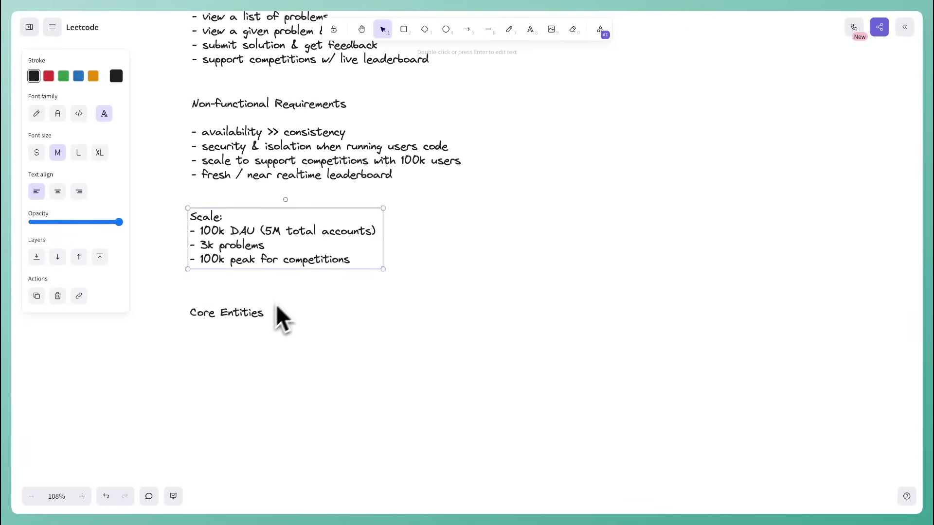
# Step: List User, Problem, Submission, Competition and Leaderboard as dashed items under the Core Entities heading
pyautogui.doubleClick(255, 315)
pyautogui.click(235, 336)
pyautogui.press('Return')
pyautogui.write('- User')
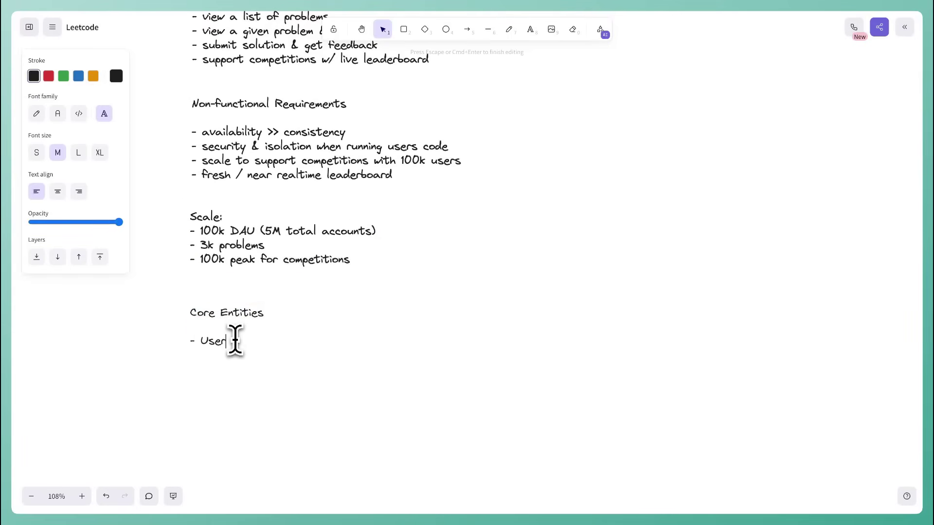
pyautogui.press('Return')
pyautogui.write('- Problem')
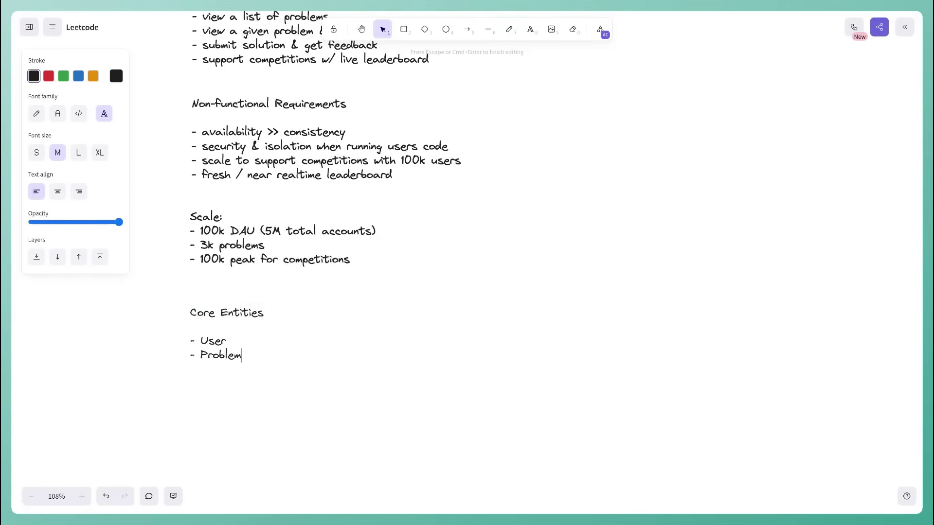
pyautogui.press('Return')
pyautogui.write('- Submission')
pyautogui.write('- Competition')
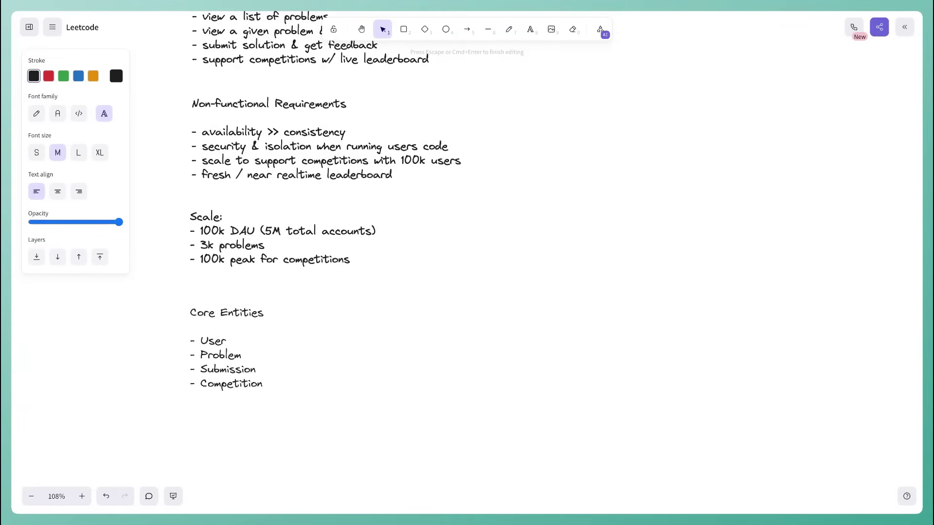
pyautogui.press('Return')
pyautogui.write('- Leaderboard')
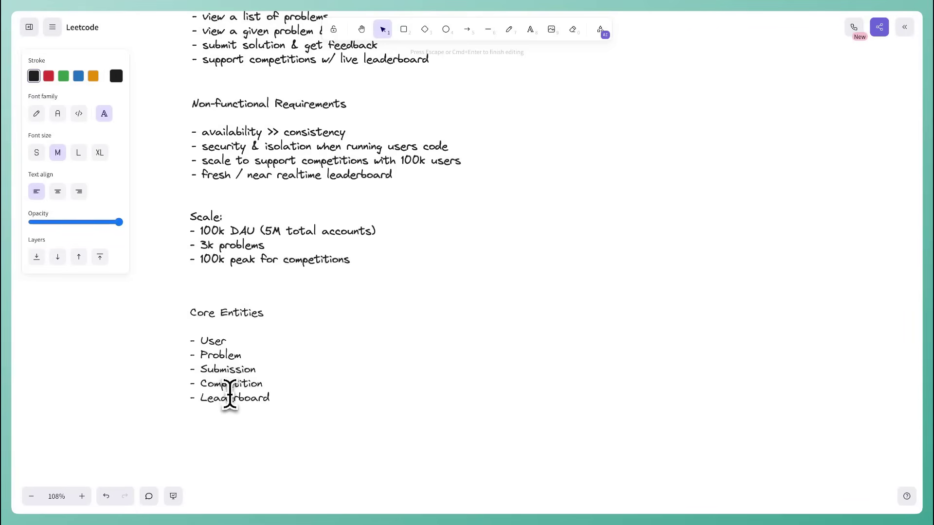
pyautogui.click(246, 431)
# Step: Add an "API" heading on the canvas below the Core Entities list
pyautogui.scroll(-2, 246, 435)
pyautogui.scroll(-2, 246, 434)
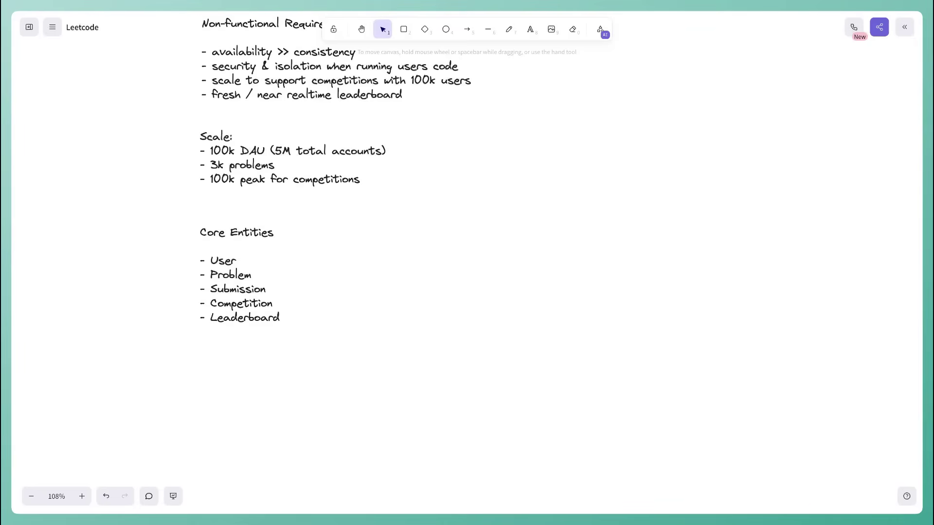
pyautogui.scroll(-4, 228, 399)
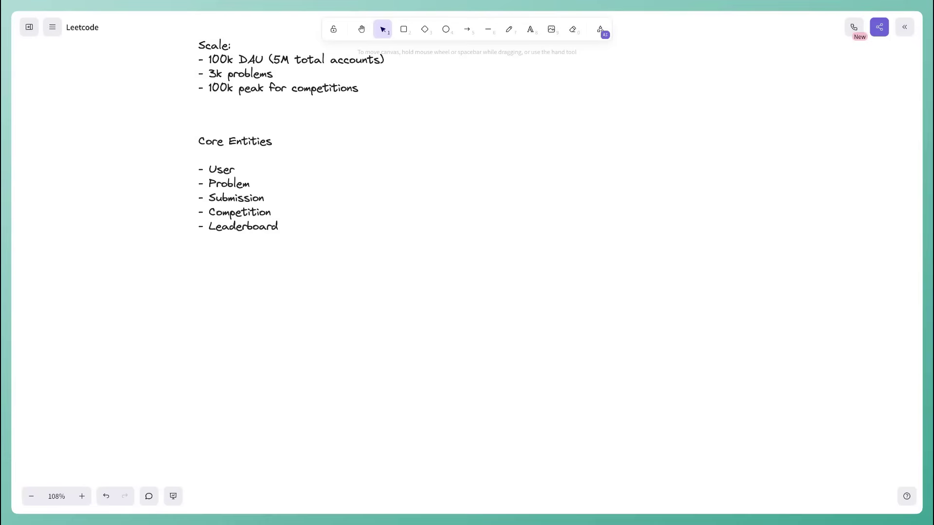
pyautogui.scroll(15, 225, 292)
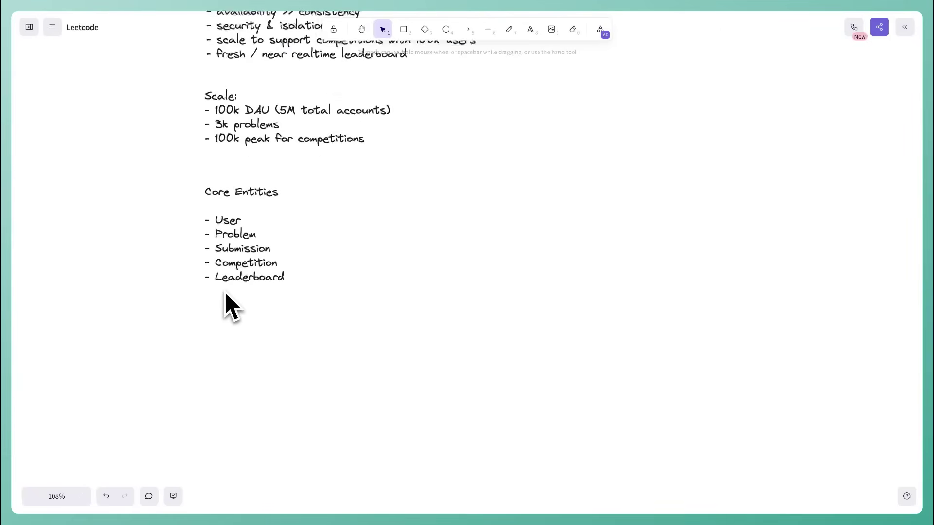
pyautogui.scroll(6, 228, 299)
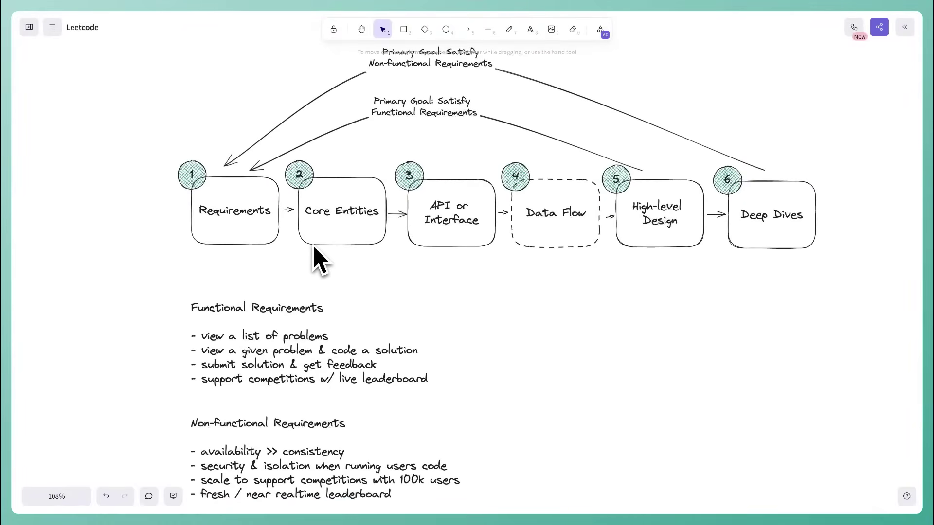
pyautogui.scroll(-20, 453, 249)
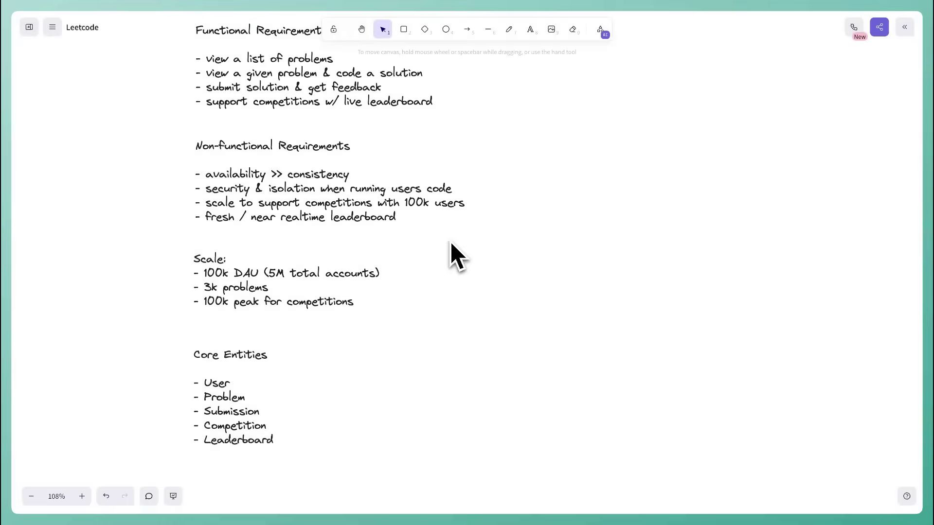
pyautogui.doubleClick(196, 285)
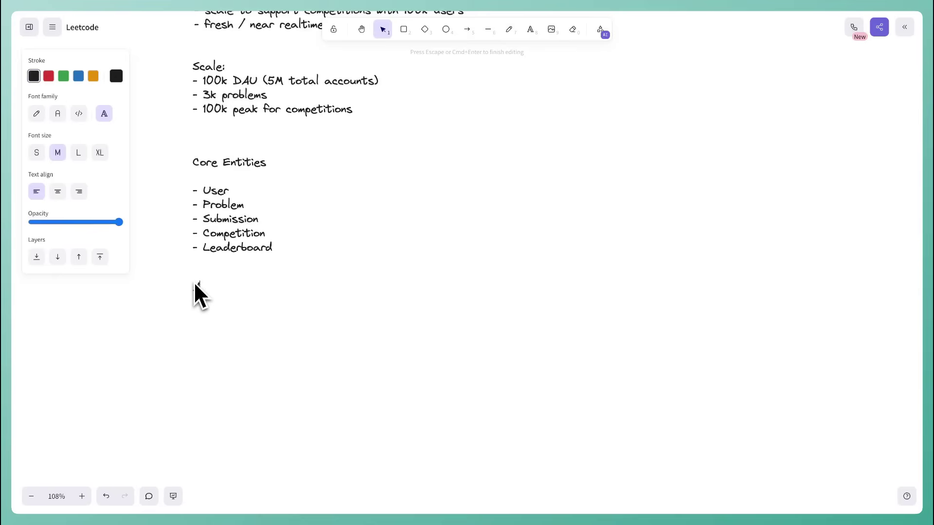
pyautogui.write('API')
pyautogui.click(264, 302)
# Step: Add the comment line "// view a list of problems" to the API text, leaving a blank line after the heading
pyautogui.scroll(-4, 264, 302)
pyautogui.scroll(3, 264, 302)
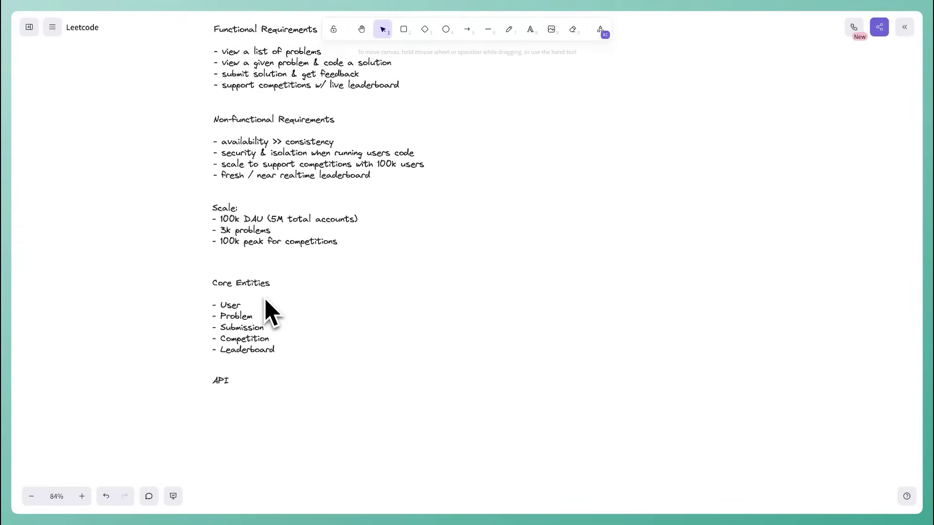
pyautogui.scroll(-1, 265, 300)
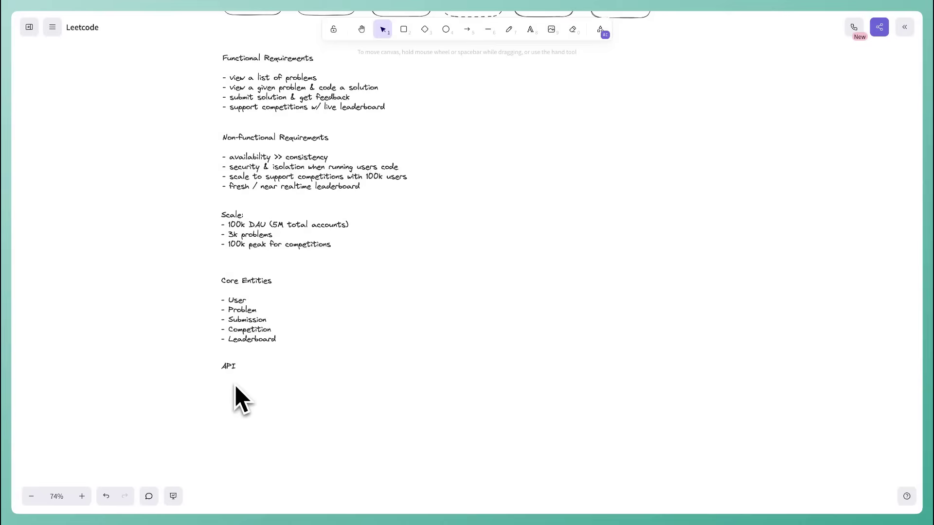
pyautogui.scroll(-1, 232, 389)
pyautogui.doubleClick(229, 350)
pyautogui.click(229, 351)
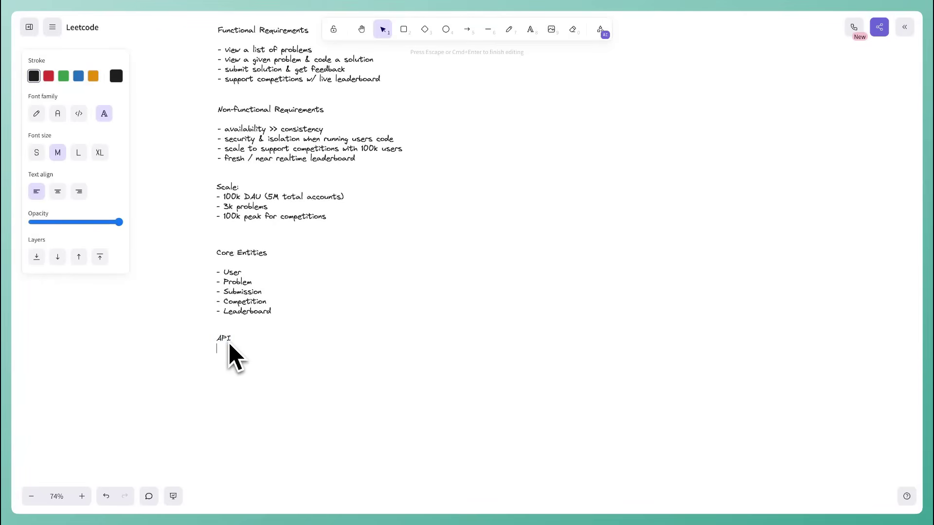
pyautogui.write('// view a list of problems ')
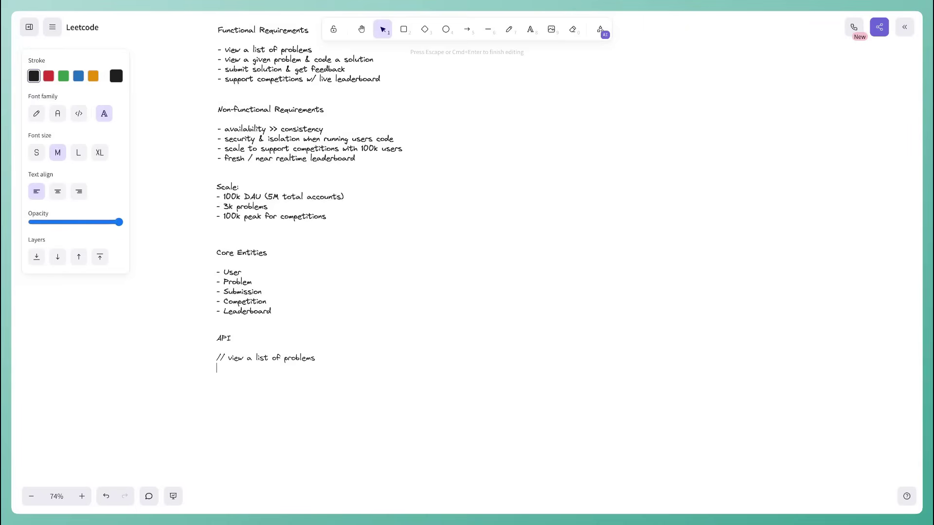
# Step: Write the endpoint "GET /problems?category={}&difficulty={}&page={}&size={}" beneath the comment about viewing a list of problems
pyautogui.write('GET /problems')
pyautogui.write('?category={}')
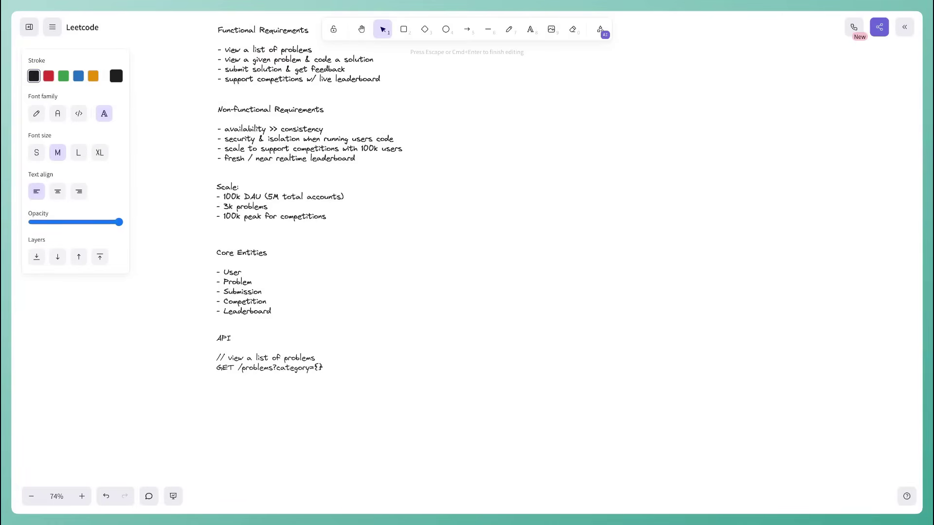
pyautogui.write('&difficulty={}?page={}&size')
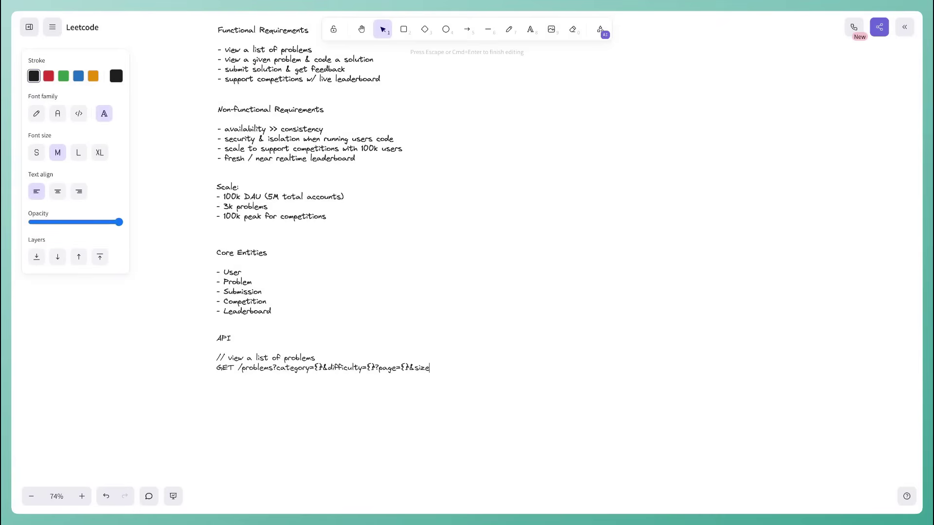
pyautogui.write('={}')
pyautogui.press('BackSpace')
pyautogui.write('&')
pyautogui.click(250, 436)
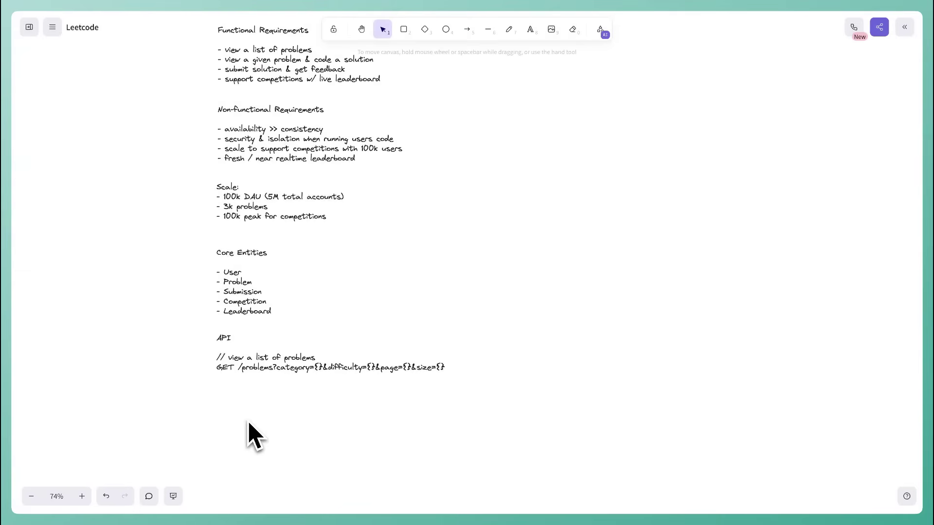
# Step: Append the return value "-> Problems[]" to the GET /problems endpoint line
pyautogui.click(434, 365)
pyautogui.doubleClick(434, 367)
pyautogui.click(436, 368)
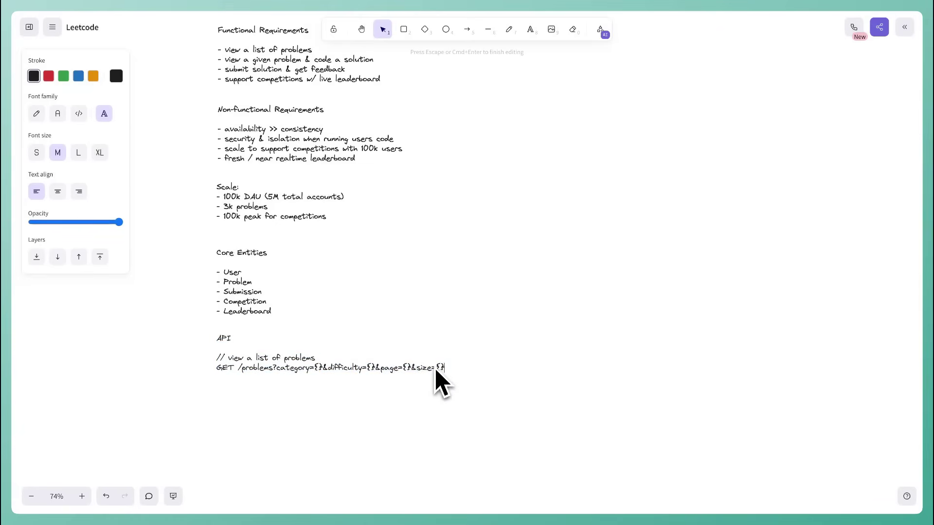
pyautogui.write('-> Problems[]')
pyautogui.click(464, 384)
# Step: Wrap the return type of the problem list endpoint in Partial so that it reads "Partial<Problems>[]"
pyautogui.scroll(3, 463, 383)
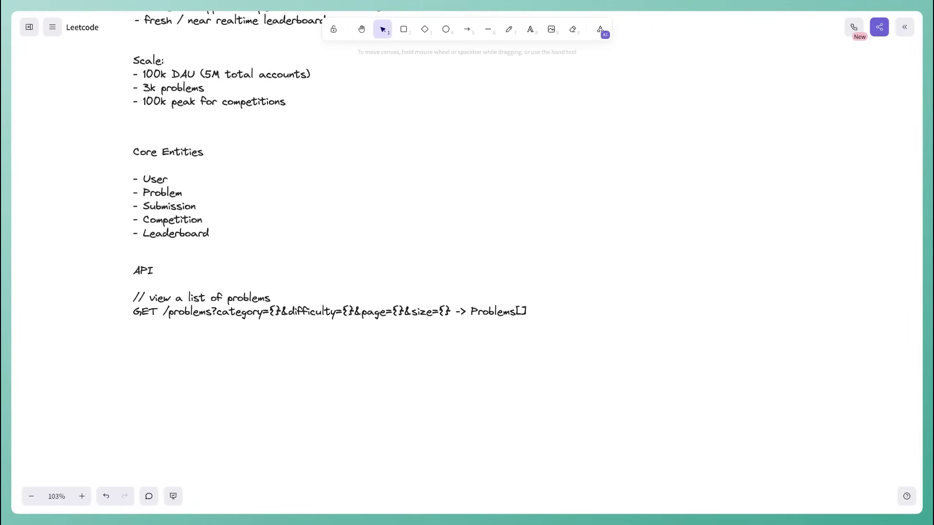
pyautogui.click(494, 316)
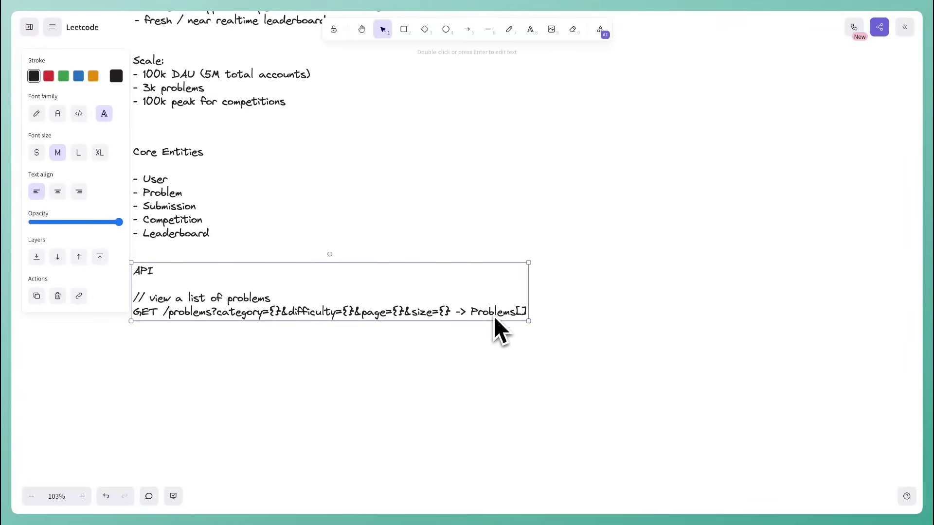
pyautogui.doubleClick(494, 316)
pyautogui.click(496, 316)
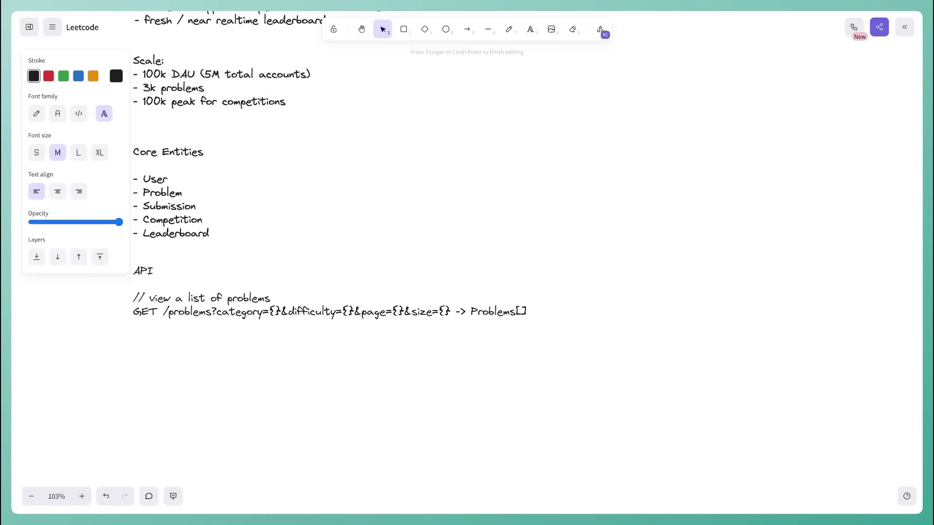
pyautogui.click(470, 312)
pyautogui.write('Par')
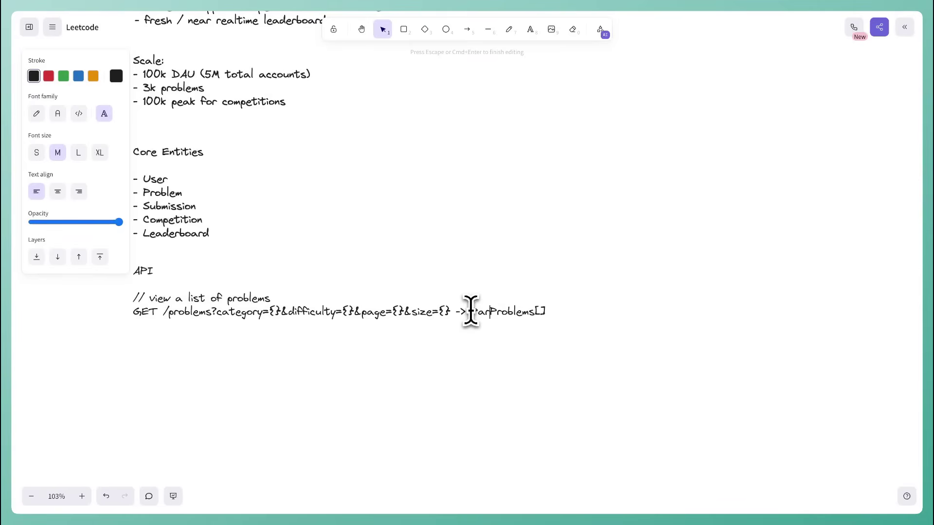
pyautogui.write('tial<')
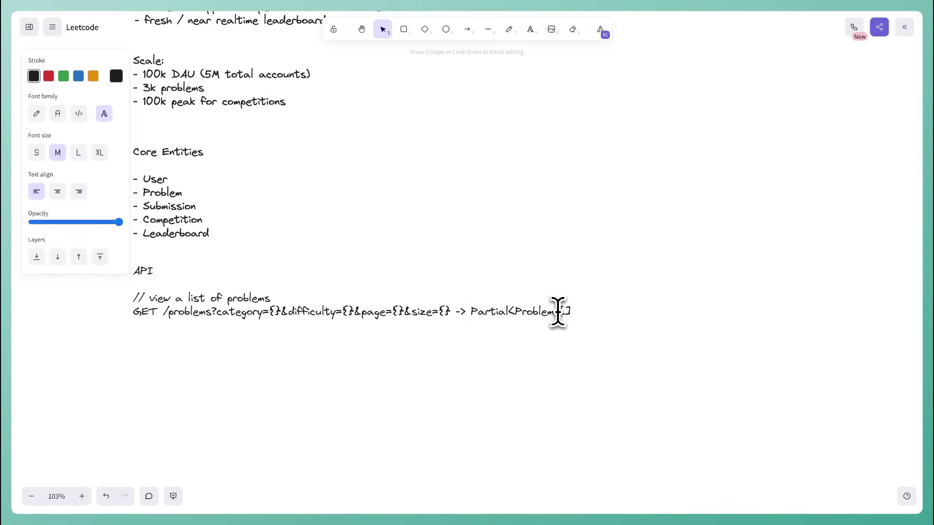
pyautogui.write('>')
pyautogui.click(535, 325)
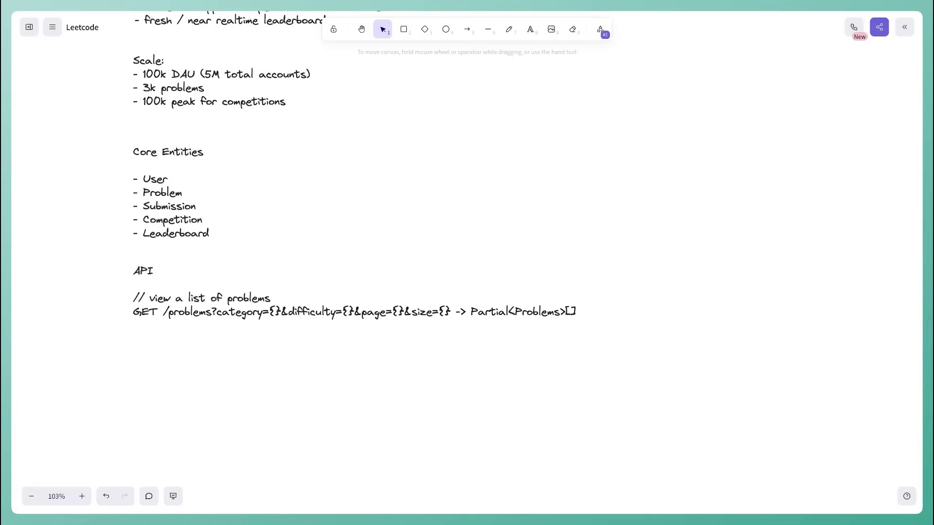
# Step: Add a text block below the problem list endpoint with the comment "// view a problem" and the line "GET /problems/:problemId"
pyautogui.scroll(-1, 315, 348)
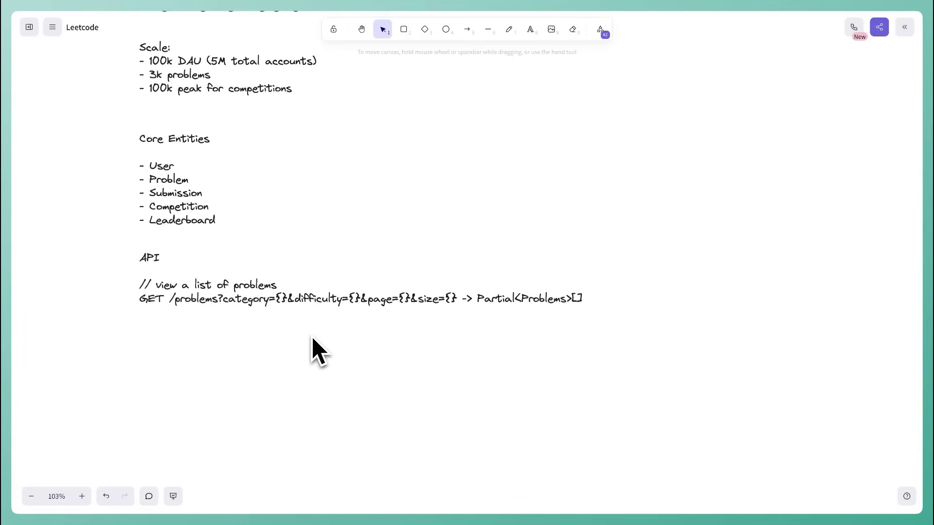
pyautogui.scroll(-2, 180, 308)
pyautogui.scroll(4, 180, 308)
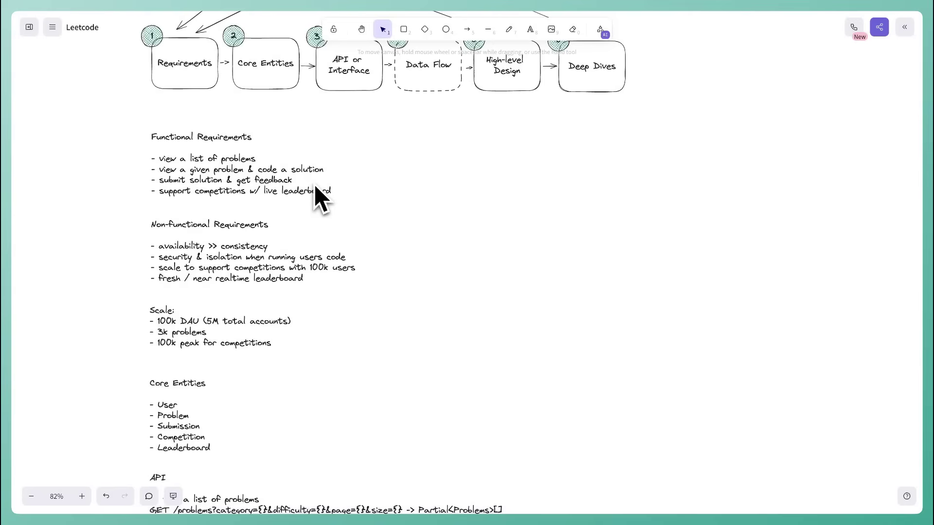
pyautogui.scroll(-5, 316, 193)
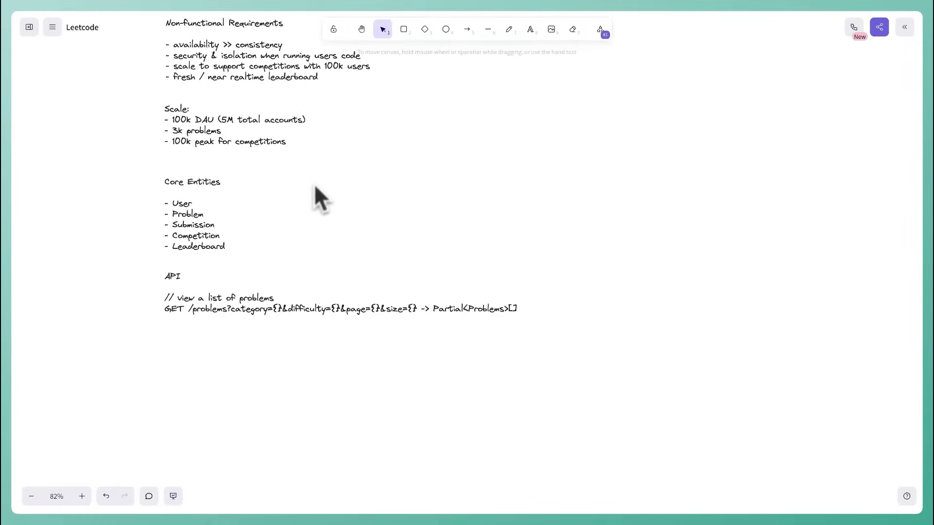
pyautogui.doubleClick(165, 340)
pyautogui.write('// view a')
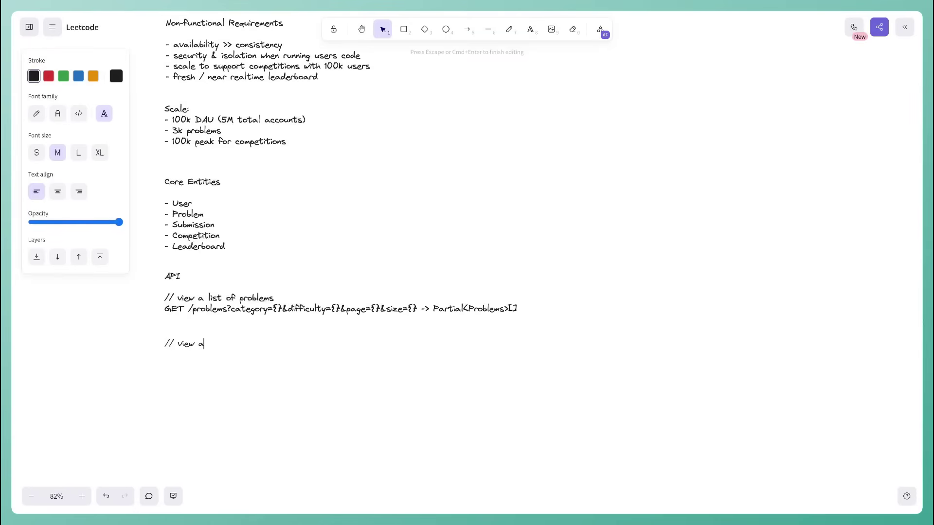
pyautogui.write(' problem ')
pyautogui.write('GET /problems')
pyautogui.write('/:')
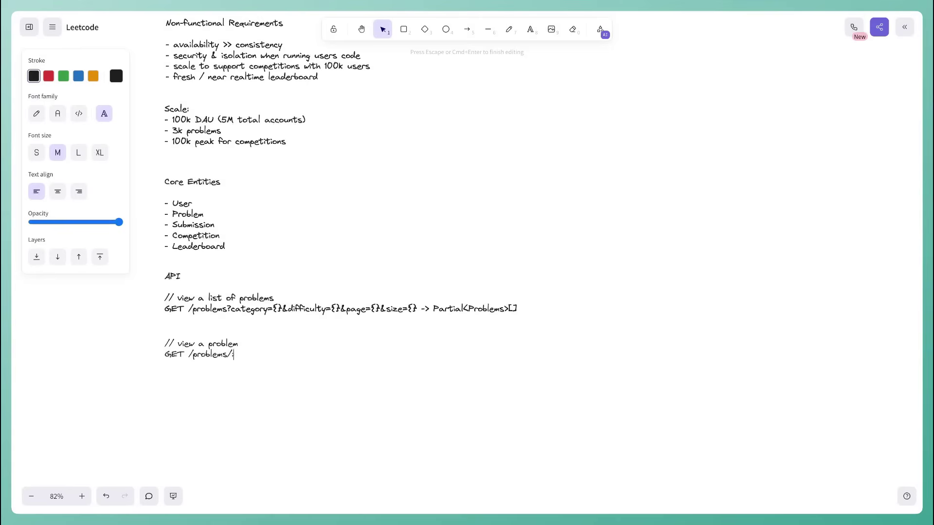
pyautogui.write('problemId')
pyautogui.click(166, 376)
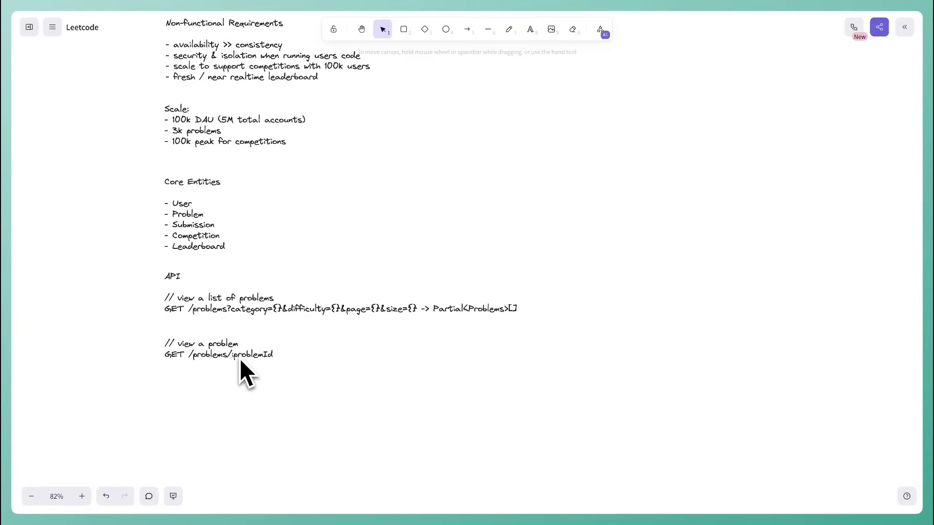
# Step: Append the return value "-> Problem" to the GET /problems/:problemId line
pyautogui.doubleClick(252, 360)
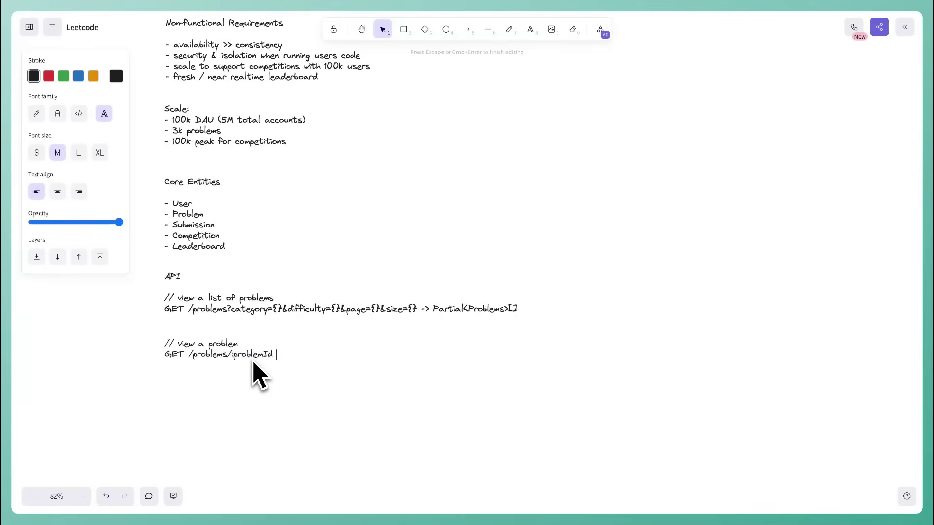
pyautogui.write('-> Problem')
pyautogui.click(248, 389)
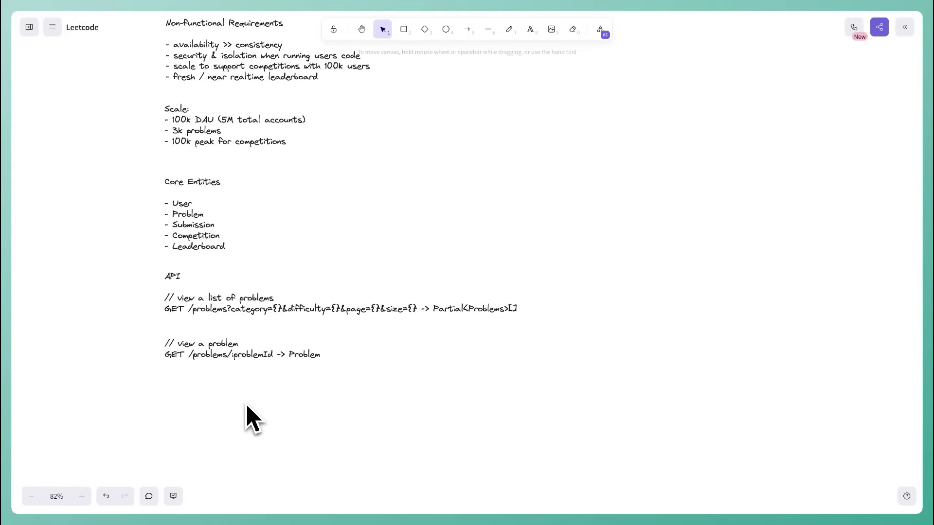
# Step: Add a "// submit solution" comment below the view-a-problem block, followed by the line "POST /problems/:problemId -> Submission"
pyautogui.scroll(3, 263, 333)
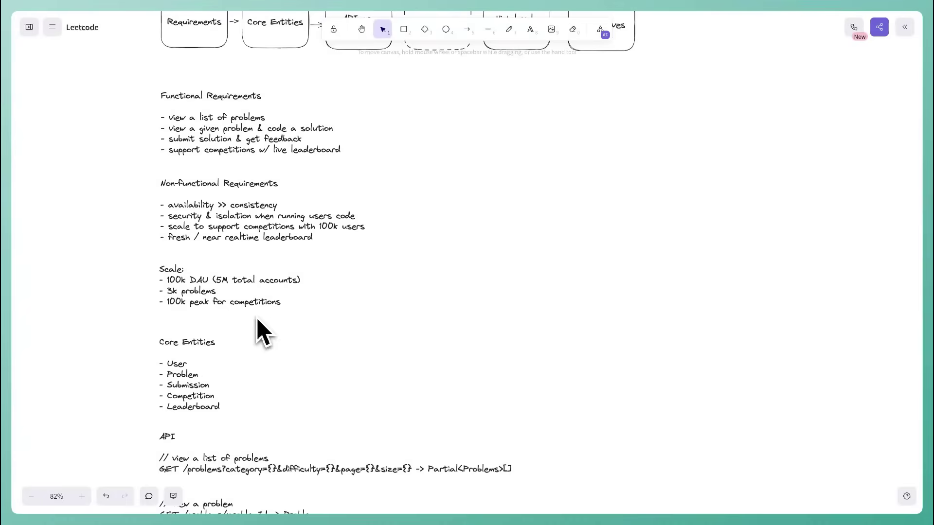
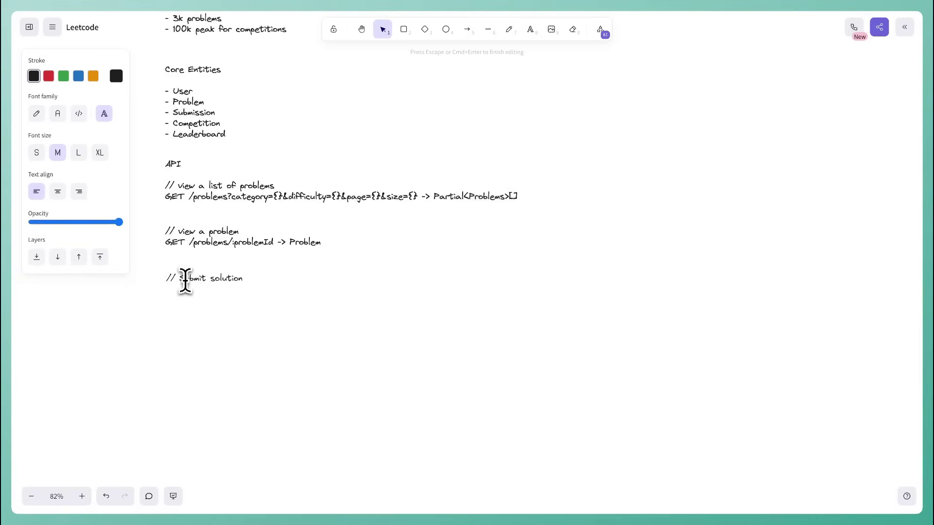
pyautogui.write('submit solution ')
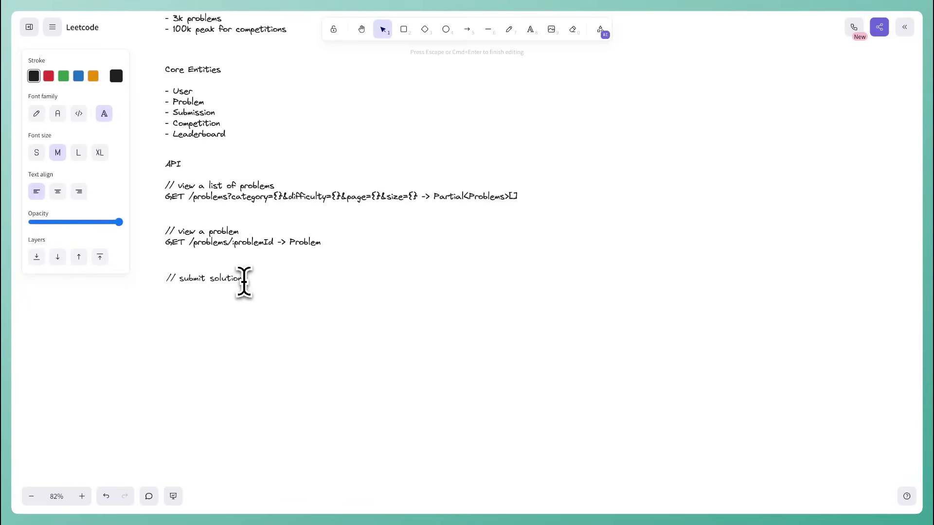
pyautogui.write('POST')
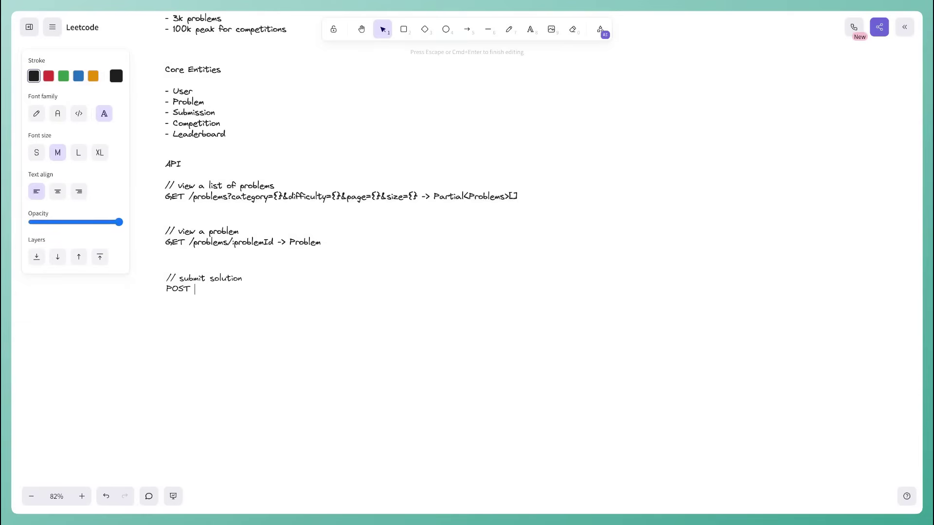
pyautogui.write('/problems/:problemId -> Submission')
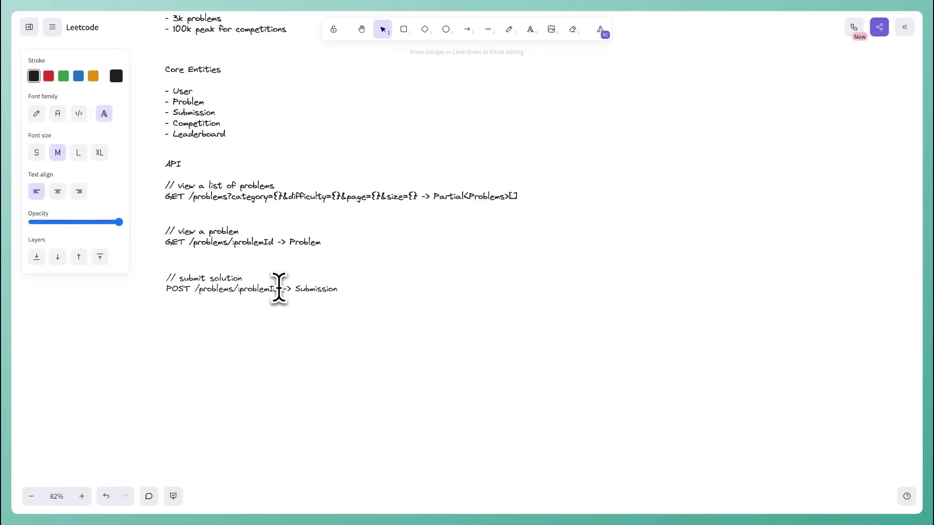
# Step: Add an opening and a closing curly brace on separate lines beneath the POST endpoint for its request body
pyautogui.click(349, 291)
pyautogui.click(326, 292)
pyautogui.tripleClick(317, 291)
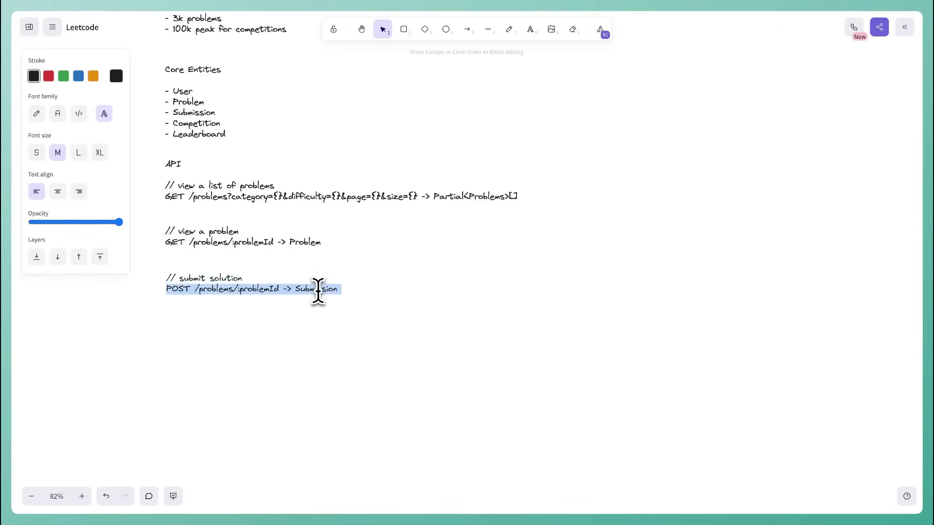
pyautogui.press('End')
pyautogui.press('Return')
pyautogui.write('{')
pyautogui.press('Return')
pyautogui.write('}')
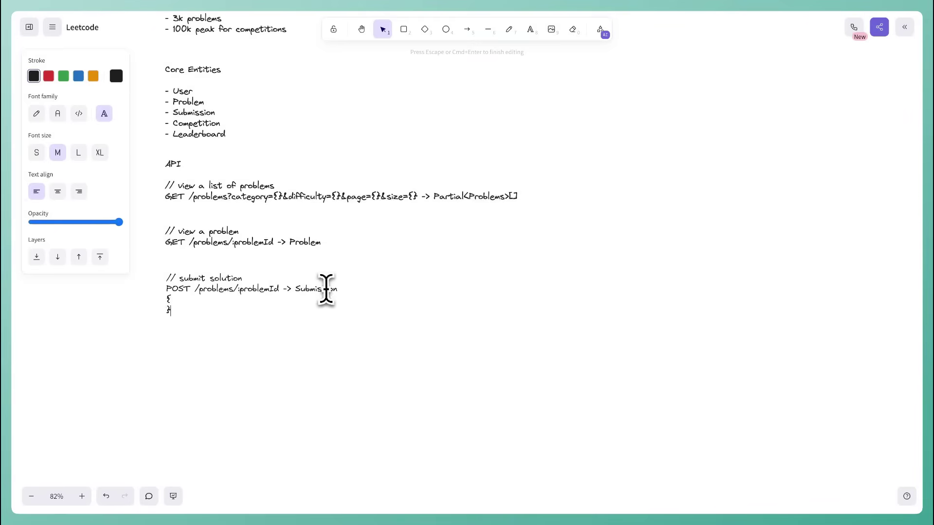
# Step: Fill the POST request body with the indented fields "code,", "language," and "competitionId?" on separate lines between the braces
pyautogui.click(223, 302)
pyautogui.press('Return')
pyautogui.press('Tab')
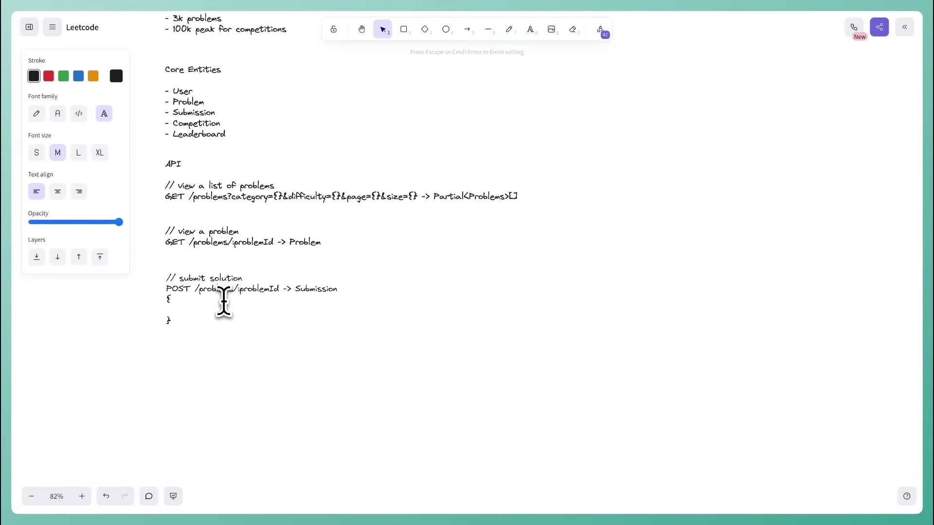
pyautogui.write('code,')
pyautogui.press('Return')
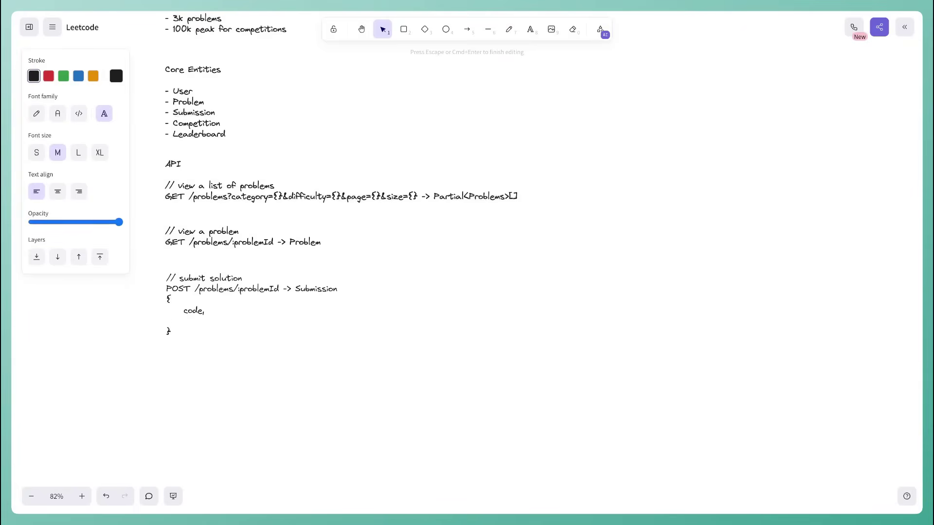
pyautogui.write('language,')
pyautogui.press('Return')
pyautogui.write('}')
pyautogui.press('BackSpace')
pyautogui.write('competitionId?')
pyautogui.click(217, 361)
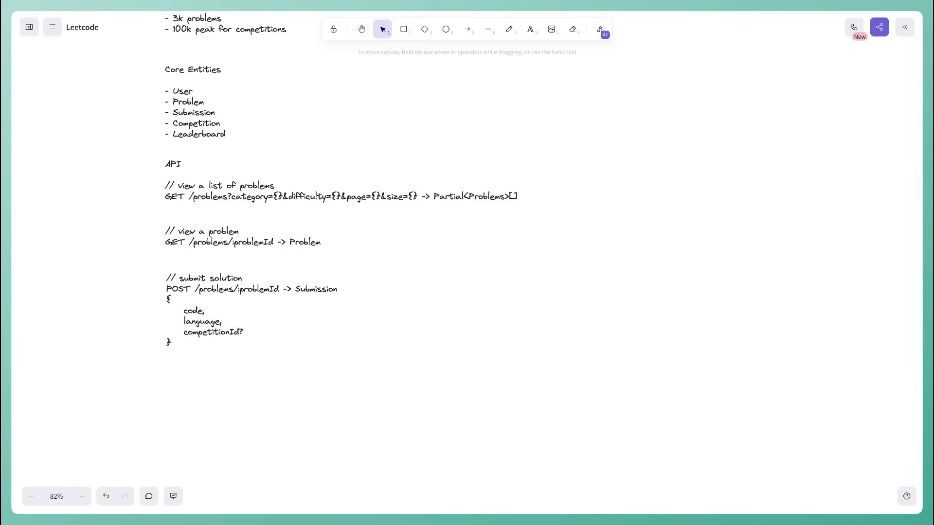
pyautogui.doubleClick(199, 316)
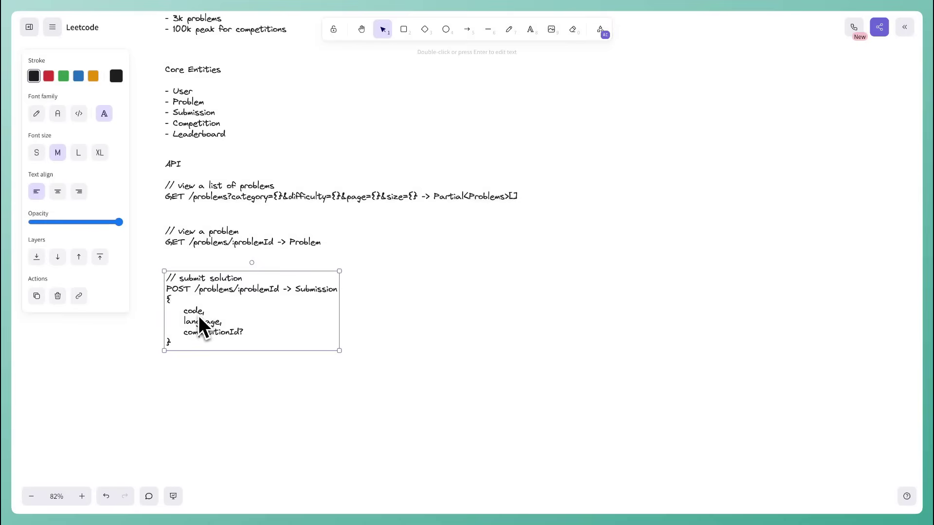
pyautogui.click(197, 313)
pyautogui.click(204, 370)
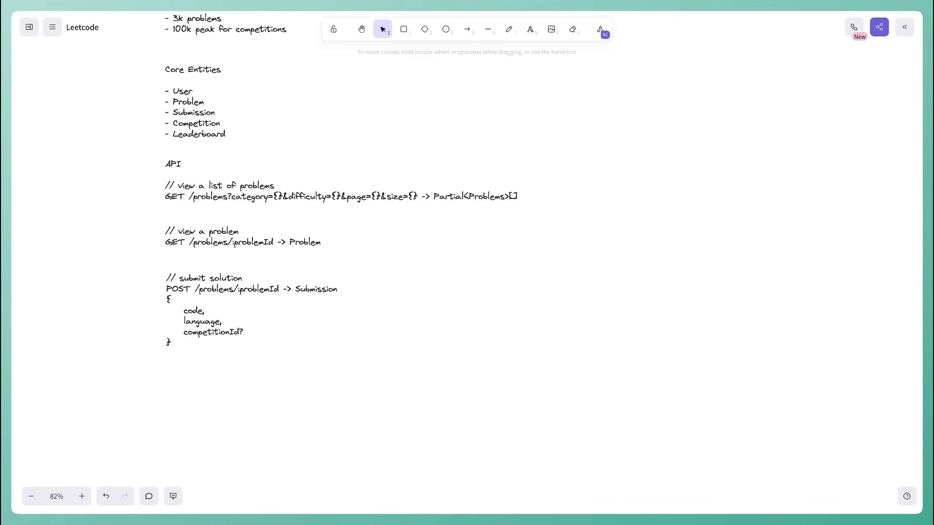
pyautogui.click(190, 348)
pyautogui.doubleClick(190, 348)
pyautogui.click(189, 346)
pyautogui.moveTo(163, 220); pyautogui.dragTo(291, 253)
# Step: Start a new text block below the submit solution endpoint with the comment line "// get leaderboard"
pyautogui.scroll(4, 370, 267)
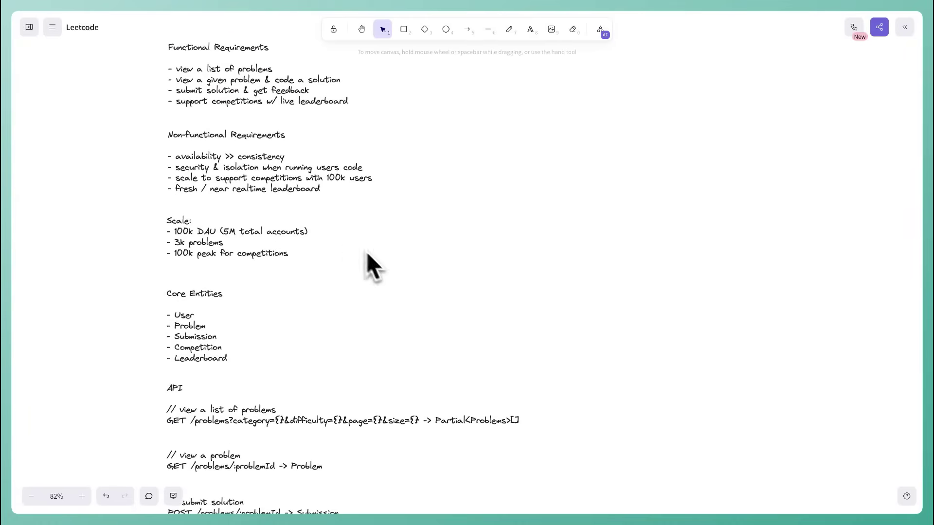
pyautogui.scroll(1, 210, 128)
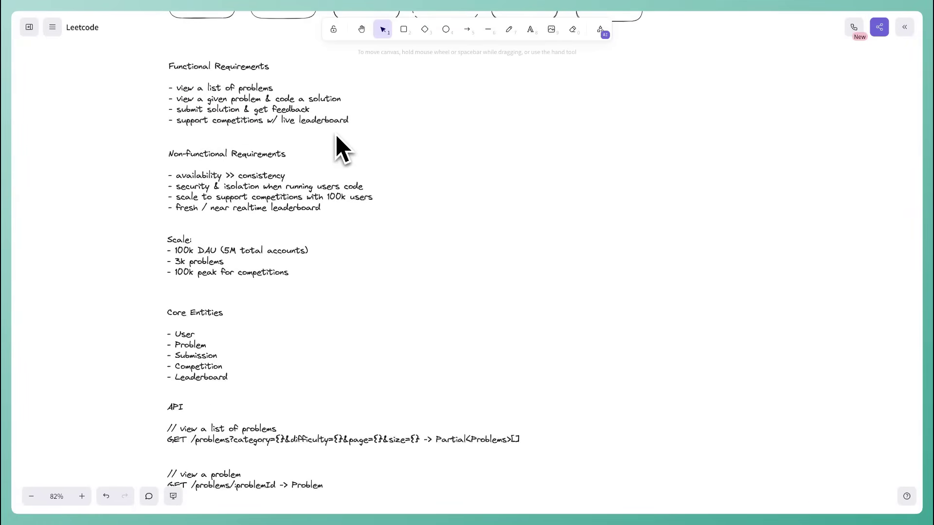
pyautogui.scroll(-7, 340, 146)
pyautogui.click(172, 282)
pyautogui.doubleClick(171, 282)
pyautogui.click(177, 272)
pyautogui.click(179, 293)
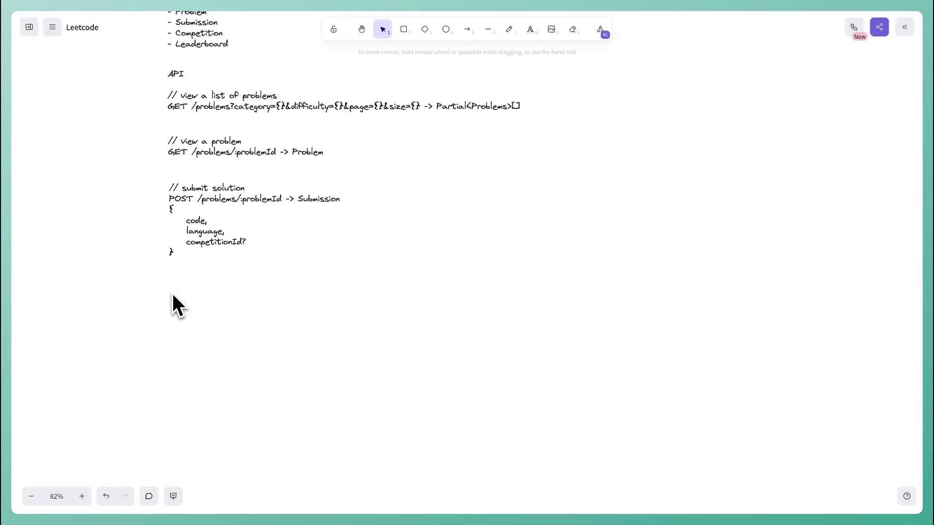
pyautogui.doubleClick(171, 293)
pyautogui.write('// get lea')
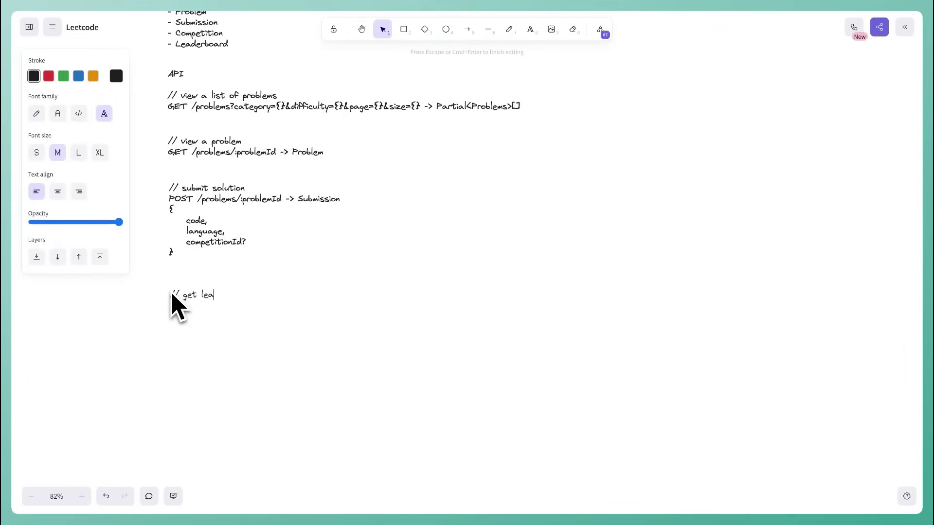
pyautogui.write('derboard')
pyautogui.press('Return')
# Step: Write the endpoint "GET /leaderboard/:competitionId?page={}&size={} -> Leaderboard" beneath the get leaderboard comment
pyautogui.write('GET')
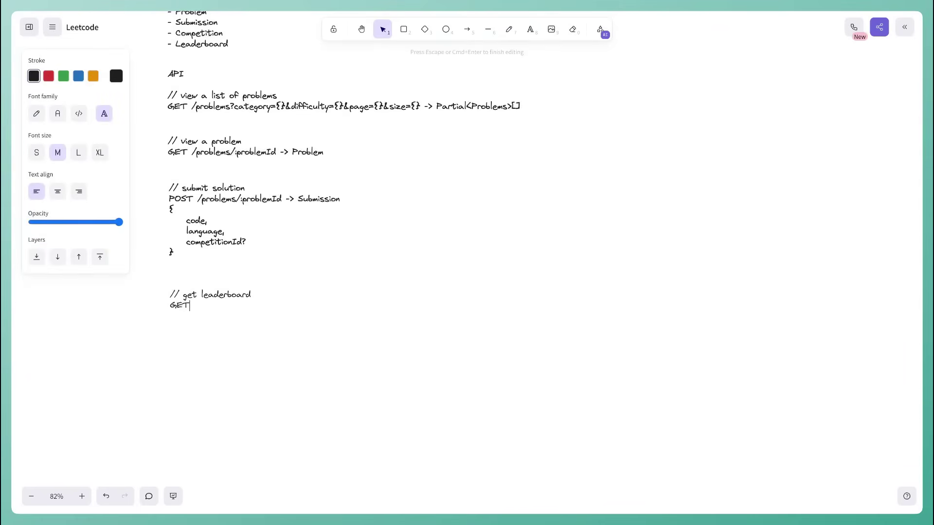
pyautogui.write(' /leaderboard/:competitionId')
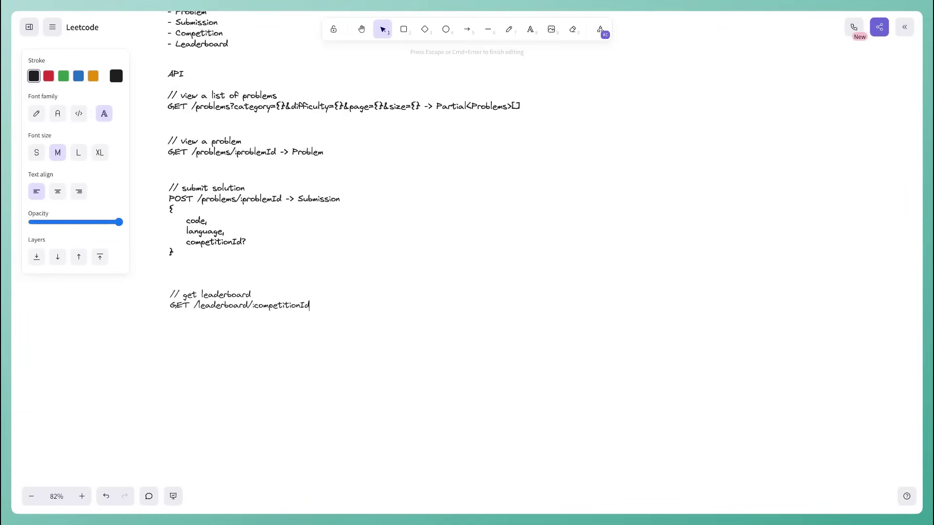
pyautogui.write('?page={}&size={} -> Lea')
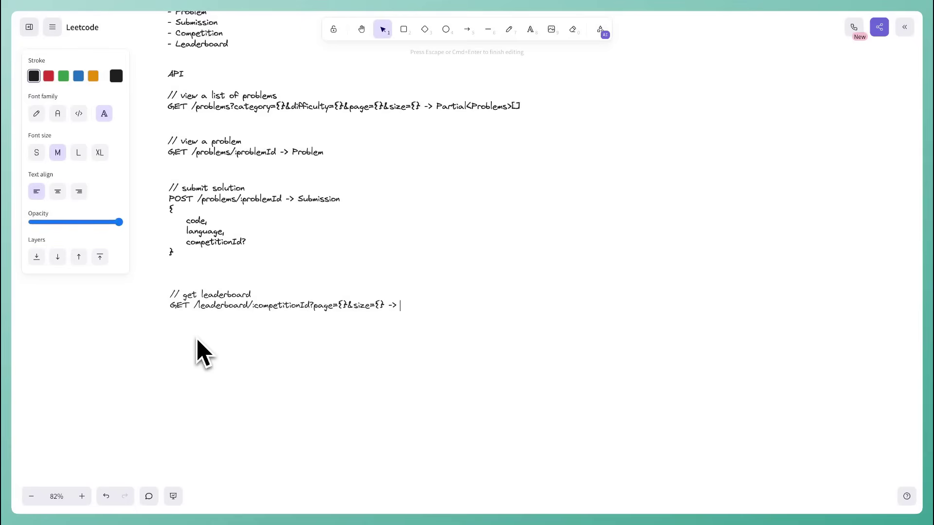
pyautogui.write('derboard')
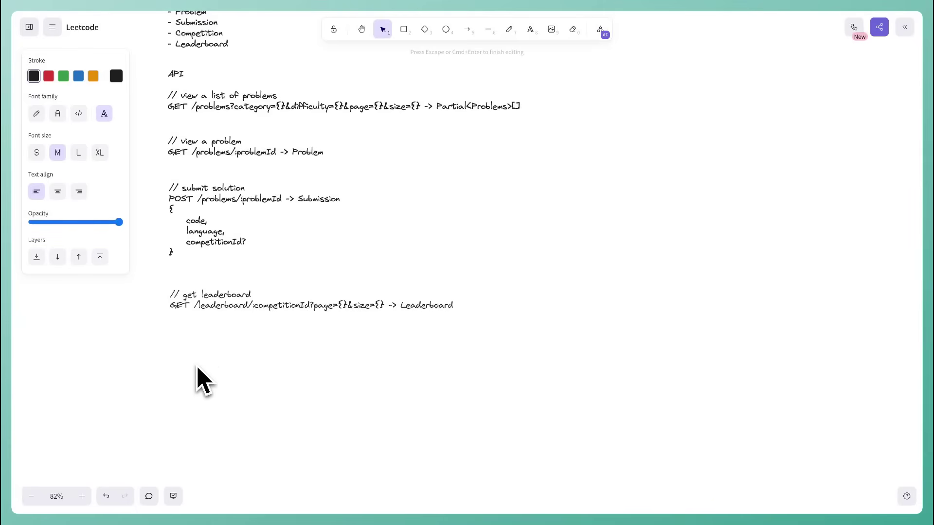
# Step: Finish the leaderboard endpoint text and review the full list of API endpoints against the requirements above it
pyautogui.click(197, 367)
pyautogui.scroll(-3, 196, 367)
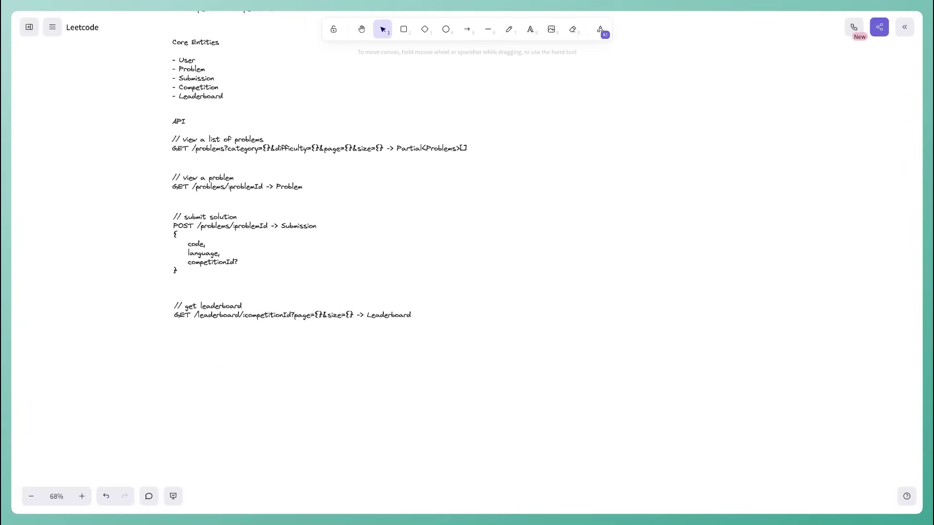
pyautogui.scroll(-3, 201, 366)
pyautogui.scroll(1, 245, 228)
pyautogui.scroll(2, 250, 220)
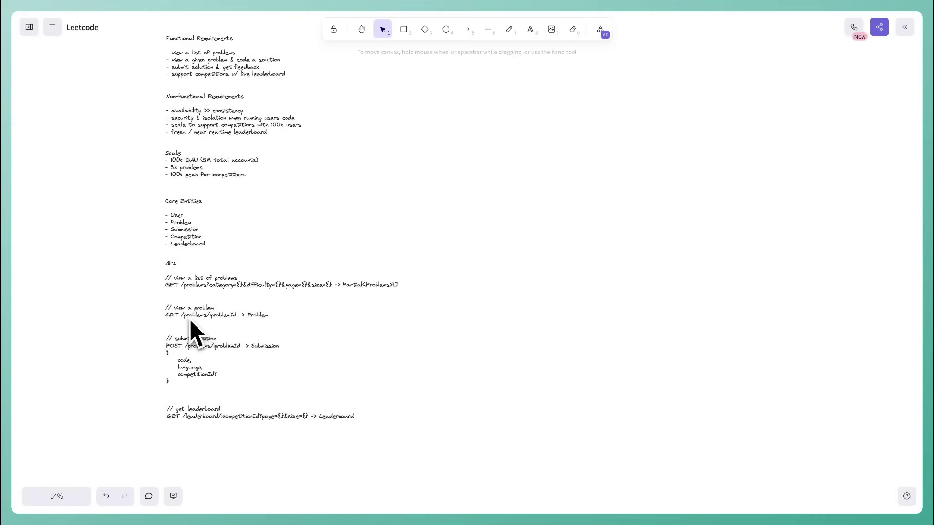
pyautogui.scroll(5, 153, 315)
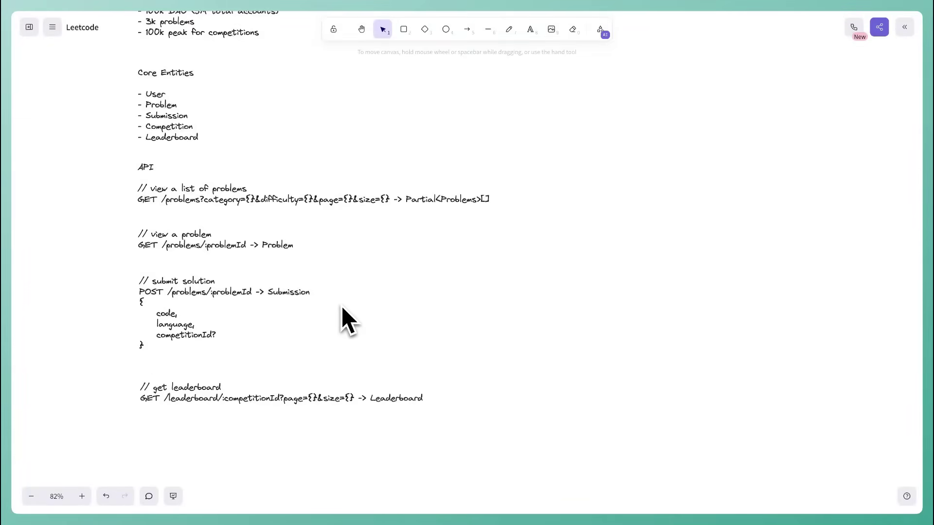
pyautogui.scroll(-1, 343, 308)
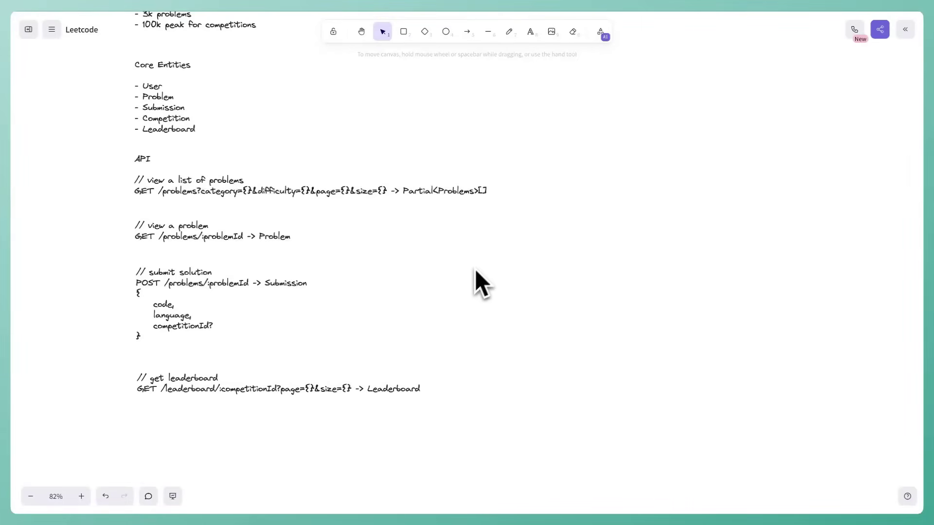
# Step: Examine the six-stage design roadmap and the functional and non-functional requirements listed beneath it
pyautogui.scroll(10, 481, 265)
pyautogui.scroll(-1, 481, 261)
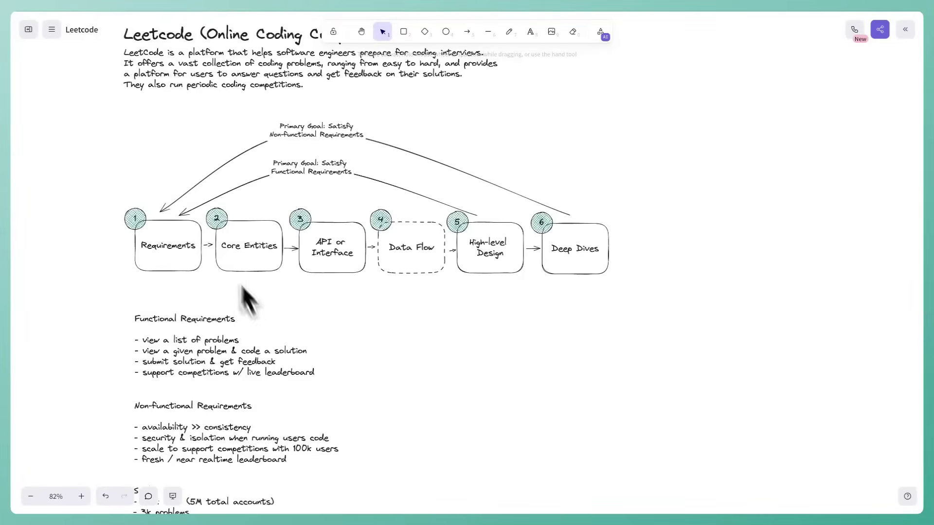
pyautogui.scroll(-1, 286, 382)
pyautogui.scroll(-10, 286, 380)
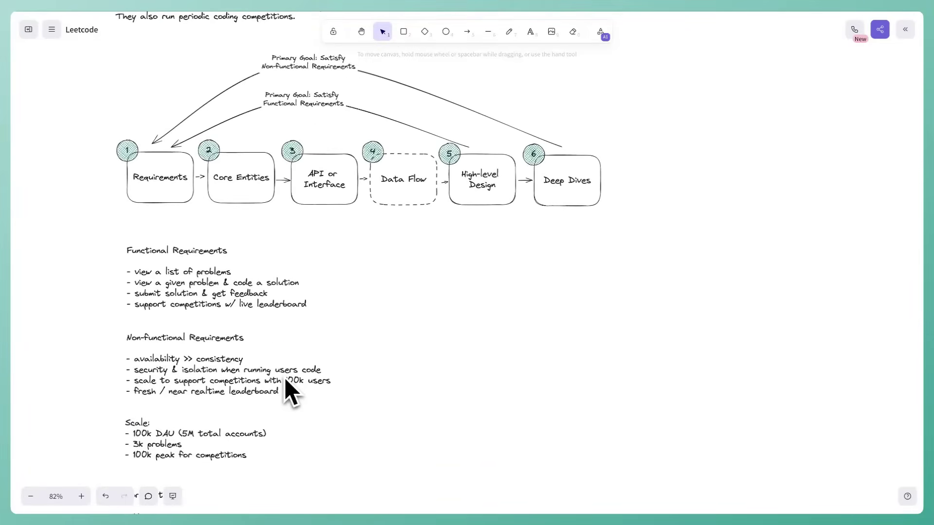
pyautogui.scroll(7, 261, 427)
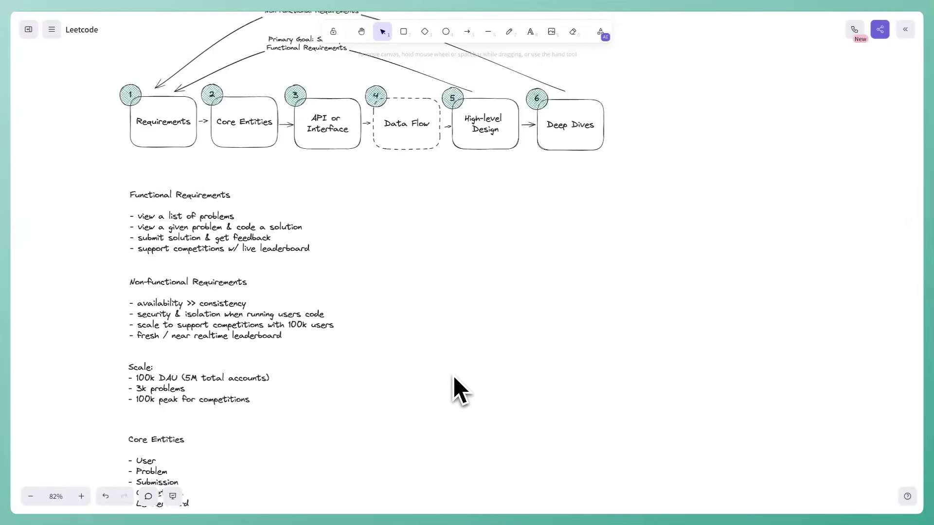
pyautogui.scroll(-3, 436, 380)
pyautogui.scroll(-2, 453, 377)
pyautogui.scroll(-1, 455, 389)
pyautogui.hscroll(1, 455, 389)
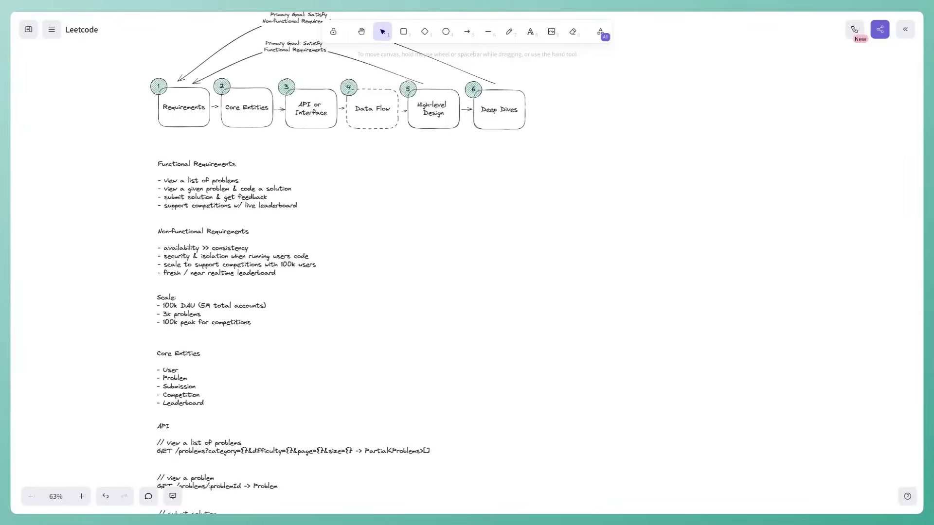
# Step: Draw a small rounded rectangle labelled "Client" in the blank area beside the requirements notes
pyautogui.scroll(-2, 452, 344)
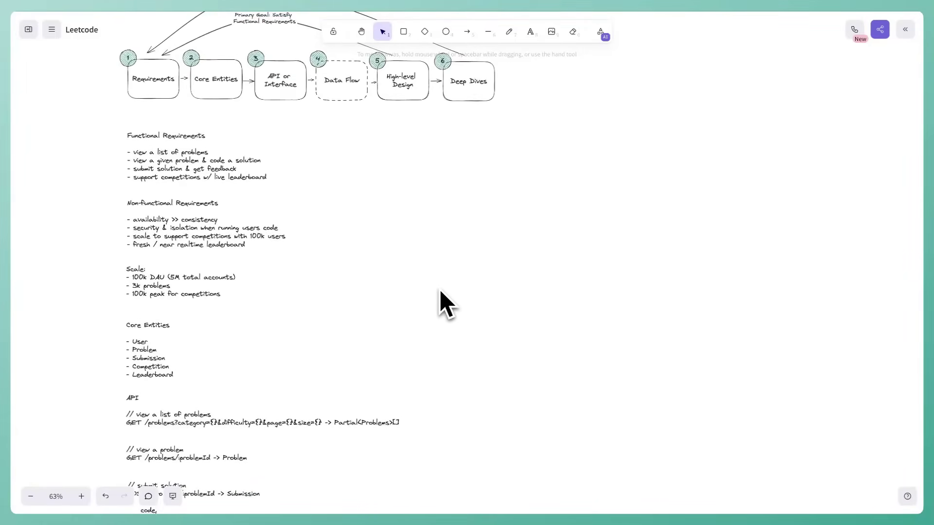
pyautogui.scroll(-1, 440, 298)
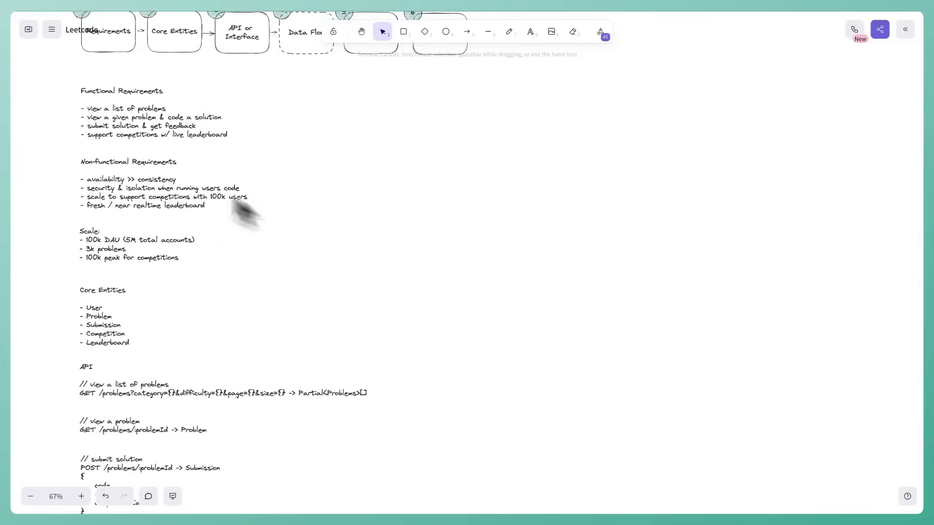
pyautogui.scroll(-2, 160, 194)
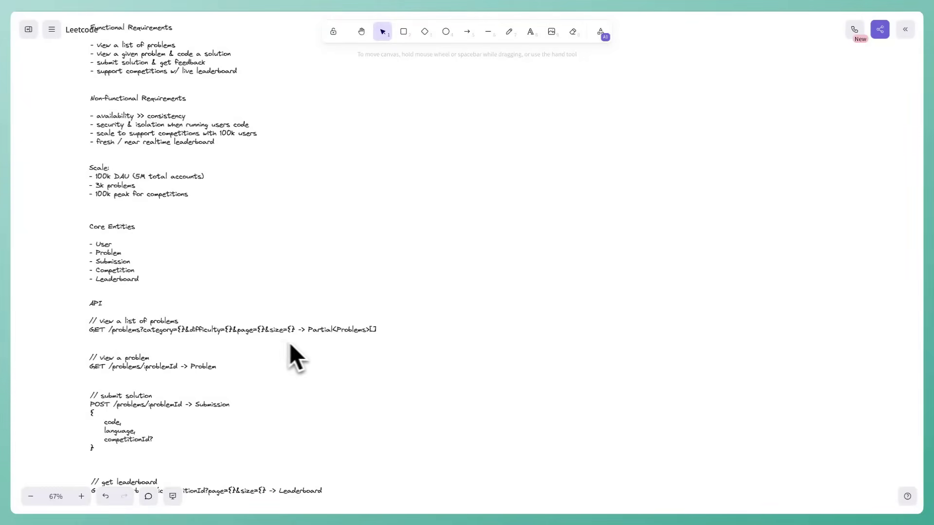
pyautogui.scroll(1, 263, 338)
pyautogui.scroll(2, 248, 335)
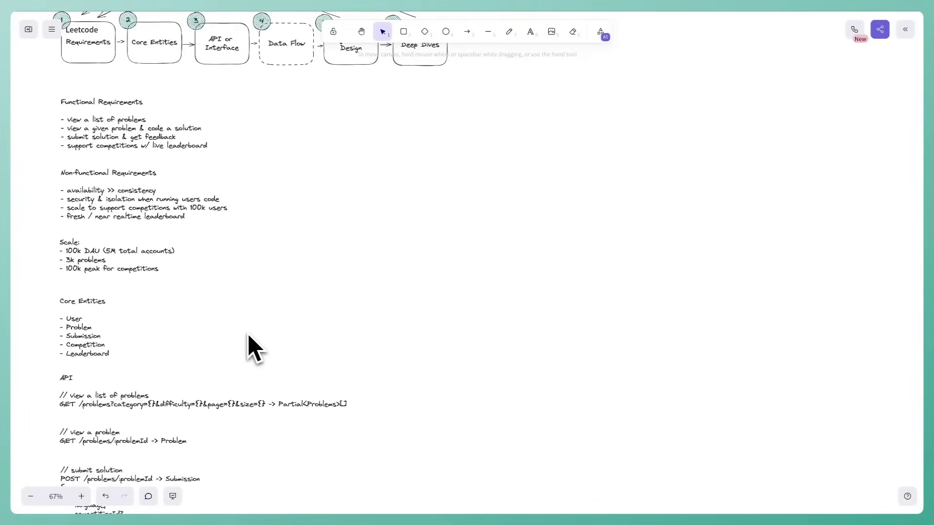
pyautogui.click(403, 32)
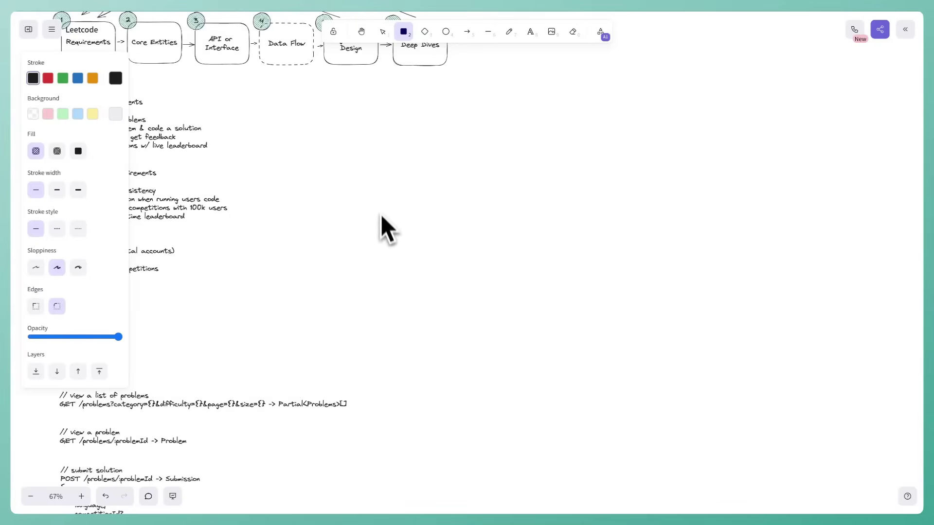
pyautogui.moveTo(384, 223); pyautogui.dragTo(446, 253)
pyautogui.press('Return')
pyautogui.write('client')
pyautogui.click(448, 256)
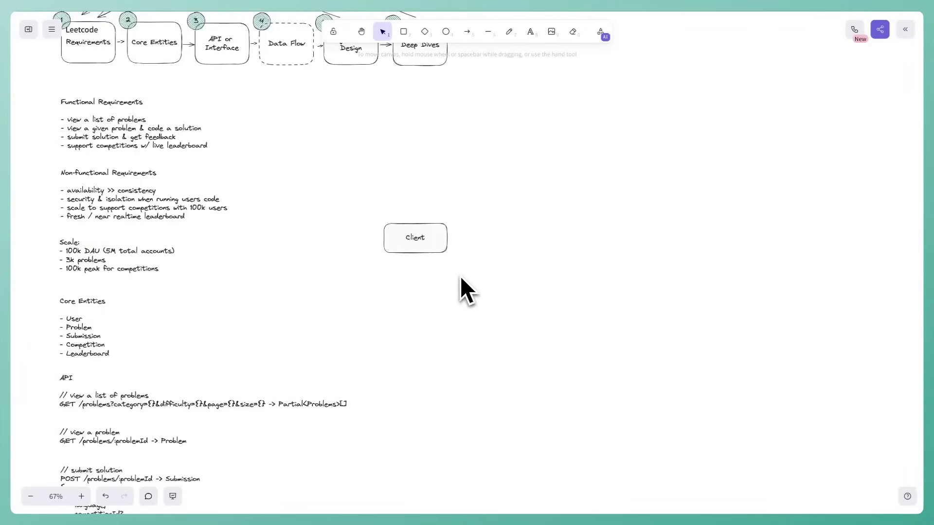
# Step: Draw a horizontal double-headed arrow from the Client box to a new, larger rounded rectangle
pyautogui.click(472, 37)
pyautogui.moveTo(452, 239); pyautogui.dragTo(510, 240)
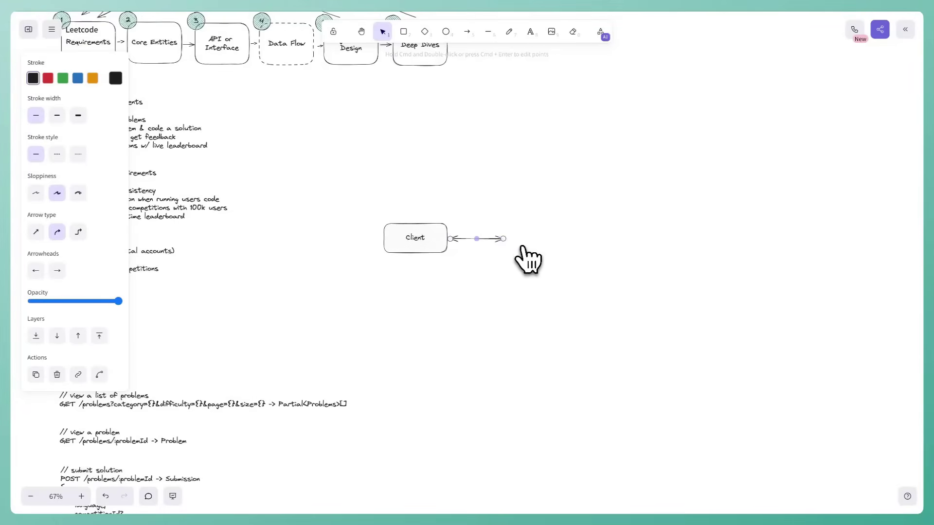
pyautogui.click(404, 32)
pyautogui.moveTo(508, 204); pyautogui.dragTo(636, 279)
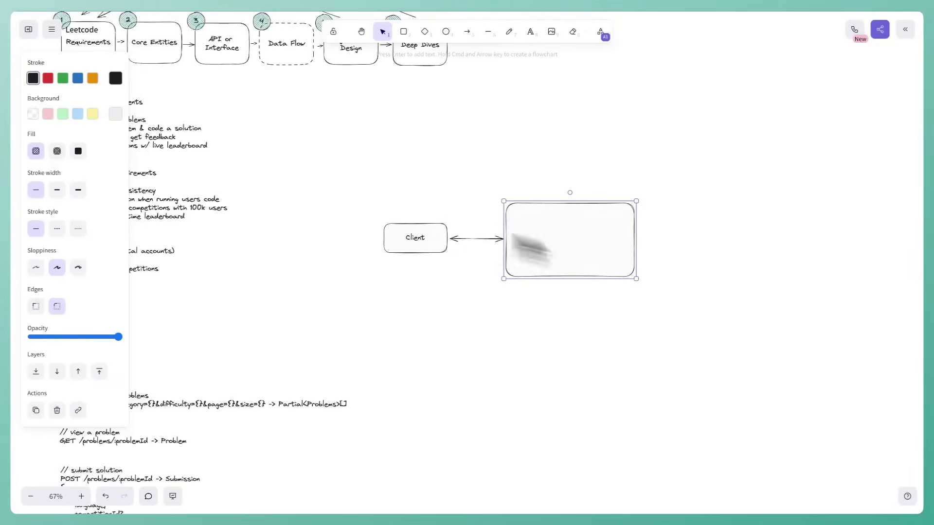
# Step: Set the background of both the large rectangle and the Client box to transparent
pyautogui.click(33, 114)
pyautogui.click(412, 247)
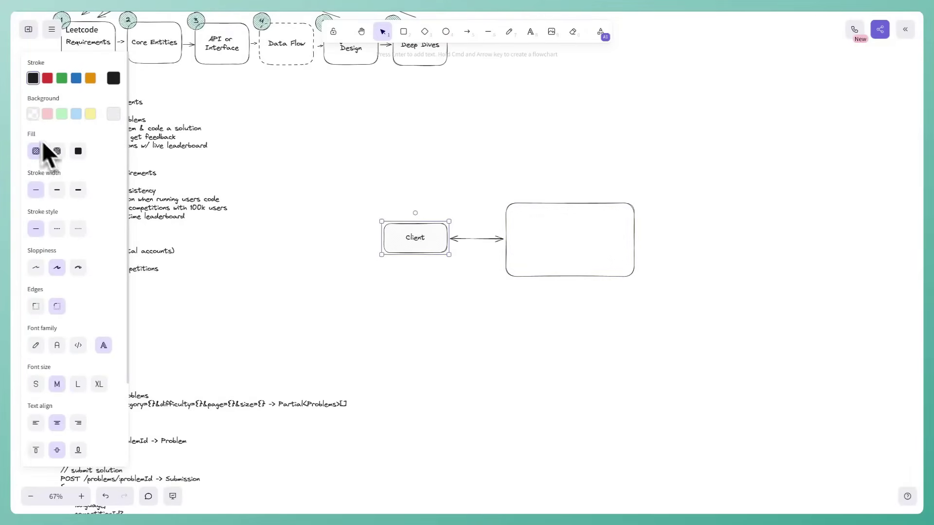
pyautogui.click(33, 114)
pyautogui.moveTo(428, 287); pyautogui.dragTo(435, 290)
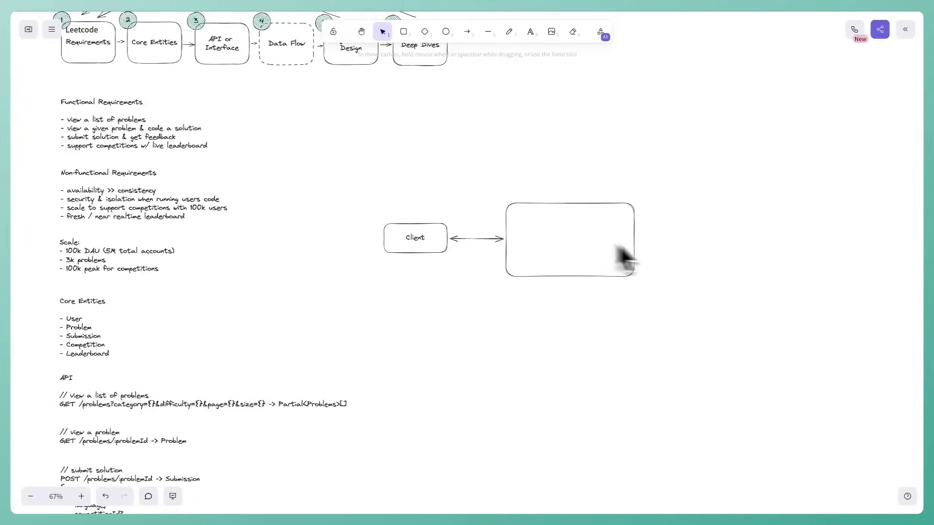
# Step: Label the large rectangle connected to the Client "Primary Server"
pyautogui.doubleClick(637, 244)
pyautogui.write('Primary Server')
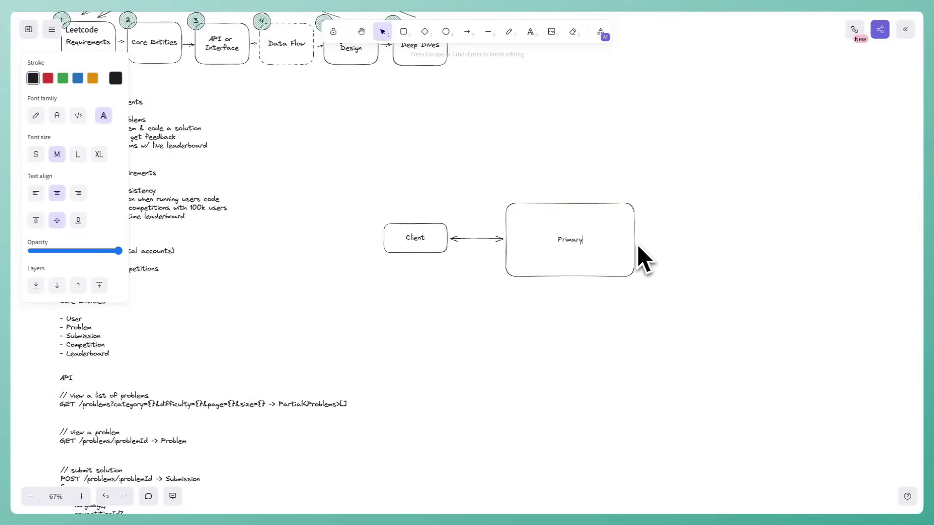
pyautogui.click(640, 244)
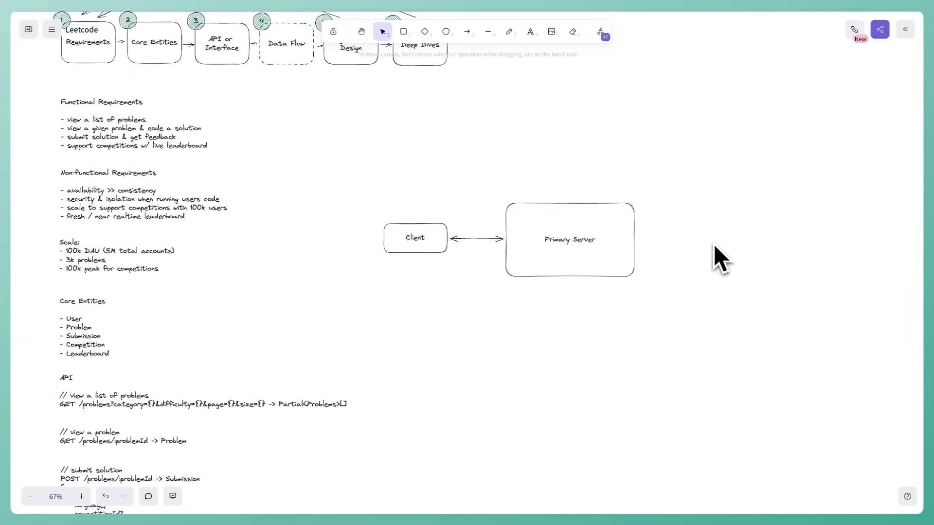
# Step: Draw a circle on the far side of the Primary Server and connect the two with a double-headed arrow
pyautogui.click(446, 32)
pyautogui.moveTo(705, 194); pyautogui.dragTo(796, 281)
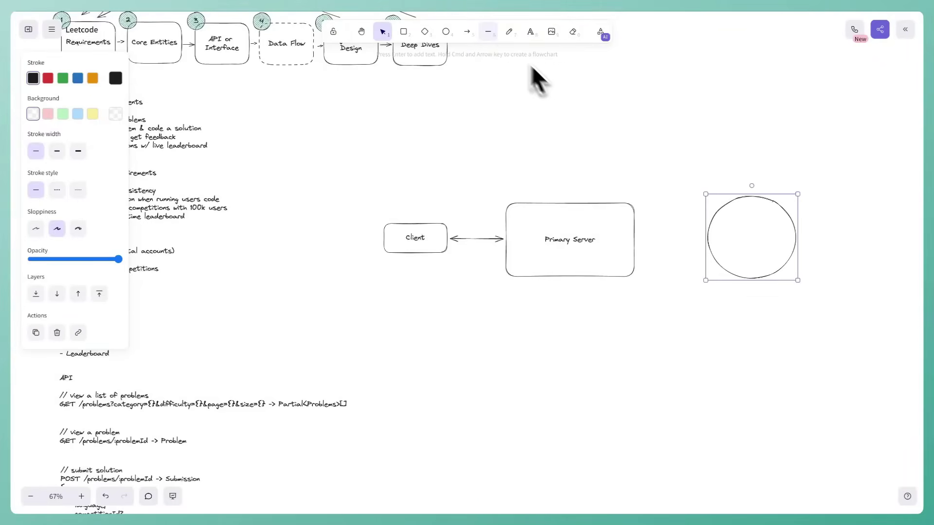
pyautogui.click(467, 32)
pyautogui.moveTo(641, 241); pyautogui.dragTo(705, 243)
# Step: Add the text "Problem" just outside the circle, near its upper right edge
pyautogui.doubleClick(805, 206)
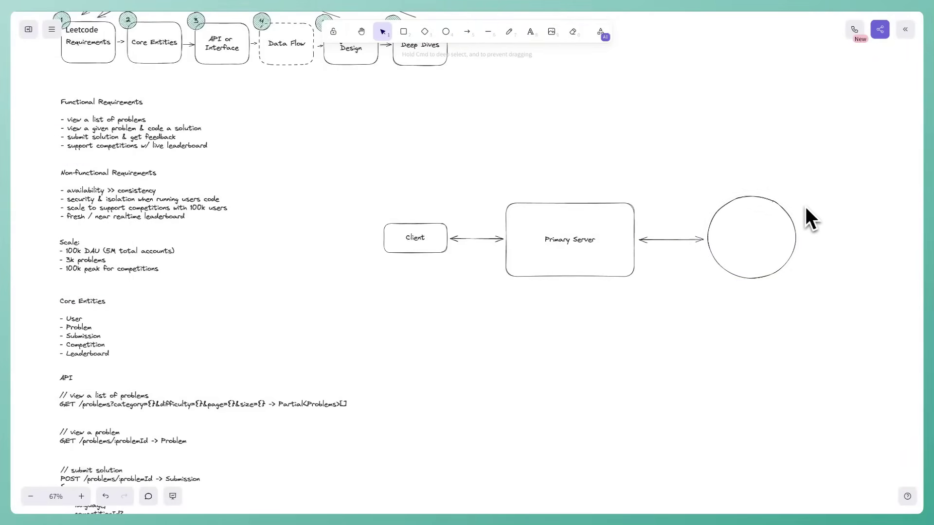
pyautogui.write('Problem')
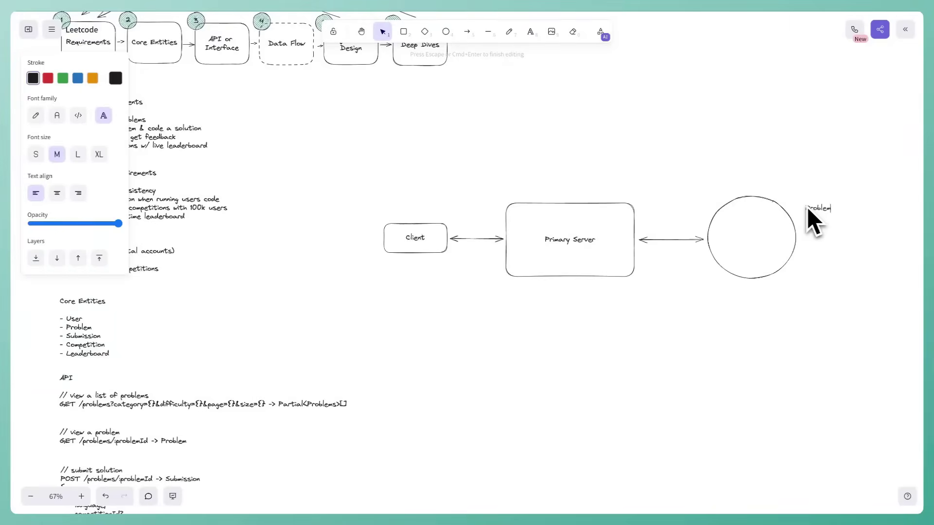
pyautogui.click(795, 243)
pyautogui.click(789, 290)
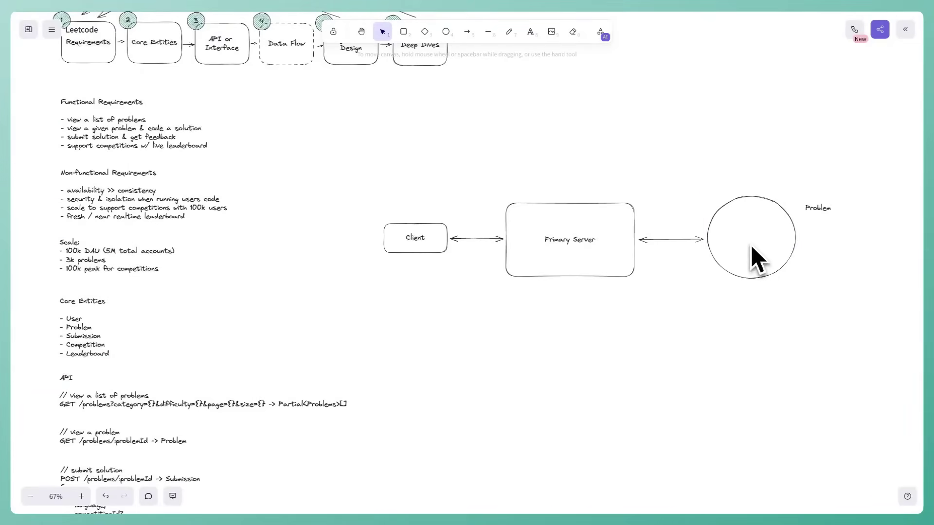
# Step: Label the circle "Database"
pyautogui.doubleClick(791, 258)
pyautogui.write('Database')
pyautogui.click(786, 313)
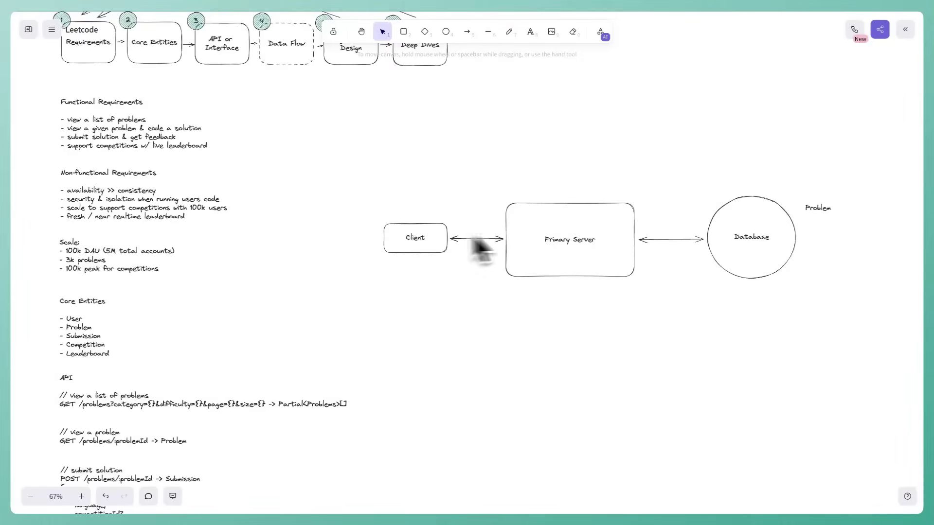
# Step: List the fields "- id", "- name", "- difficulty", "- category" and "- ..." on separate lines under the Problem heading
pyautogui.doubleClick(824, 212)
pyautogui.press('Return')
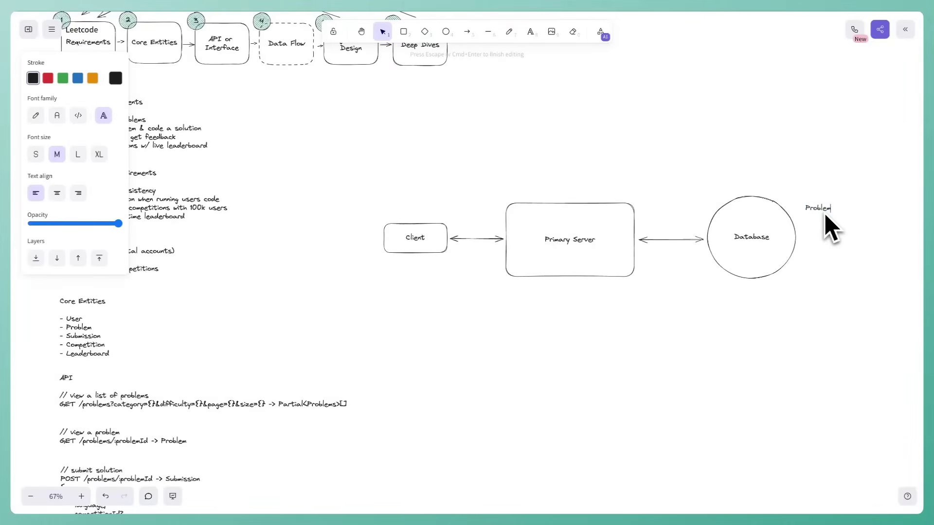
pyautogui.write('- id')
pyautogui.press('Return')
pyautogui.write('- name ')
pyautogui.write('- difficulty')
pyautogui.press('Return')
pyautogui.write('- categ')
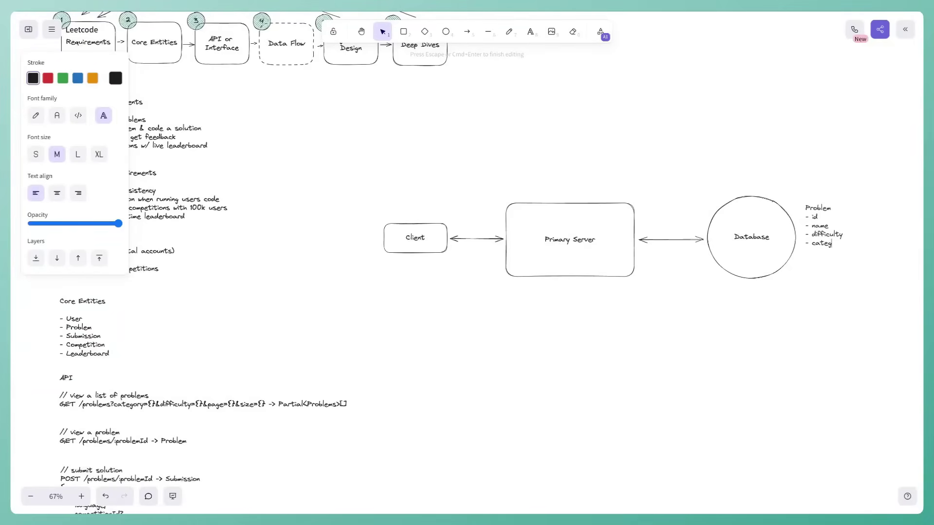
pyautogui.write('ory - ...')
pyautogui.click(766, 268)
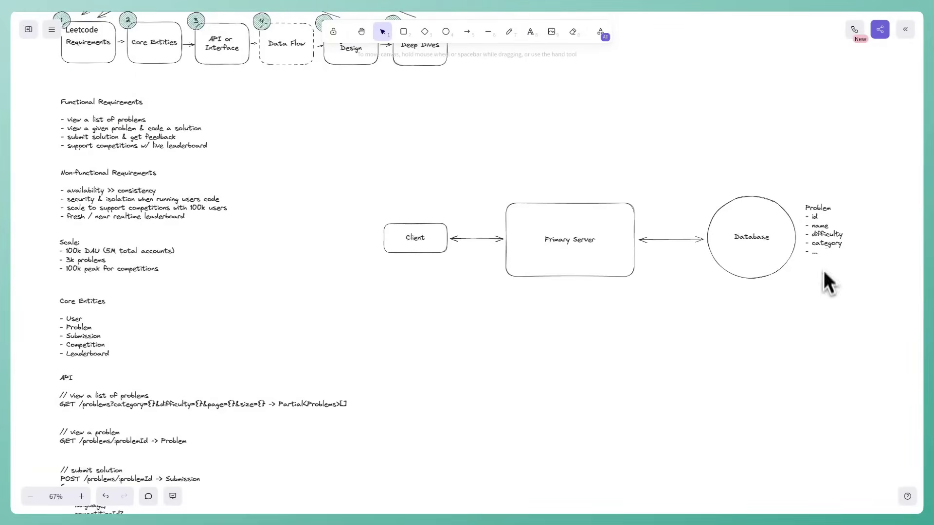
# Step: Nudge the Problem field list into place close beside the Database circle
pyautogui.click(819, 251)
pyautogui.click(817, 260)
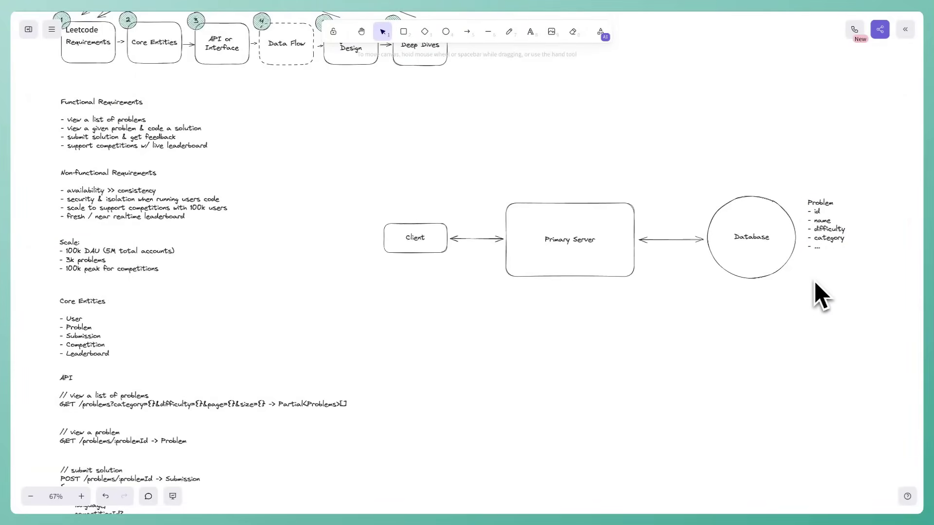
pyautogui.scroll(-1, 814, 281)
pyautogui.scroll(1, 814, 281)
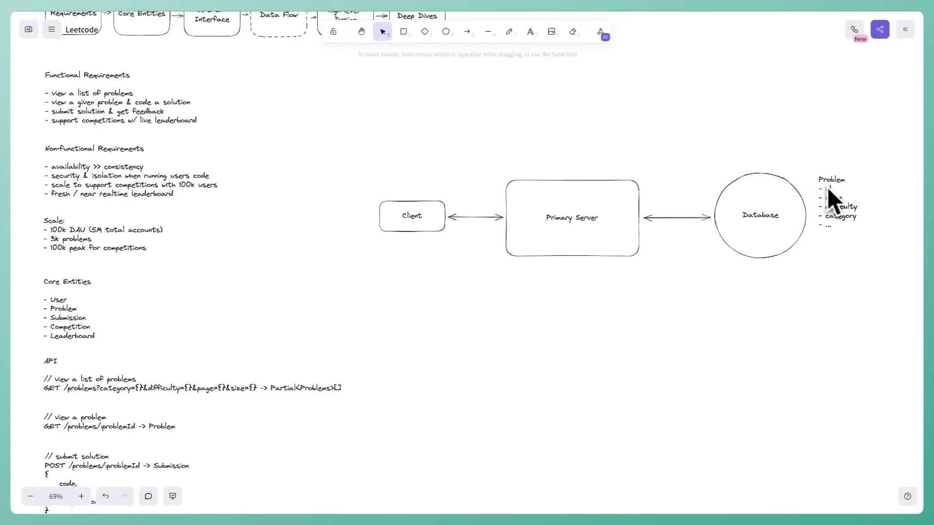
pyautogui.click(833, 205)
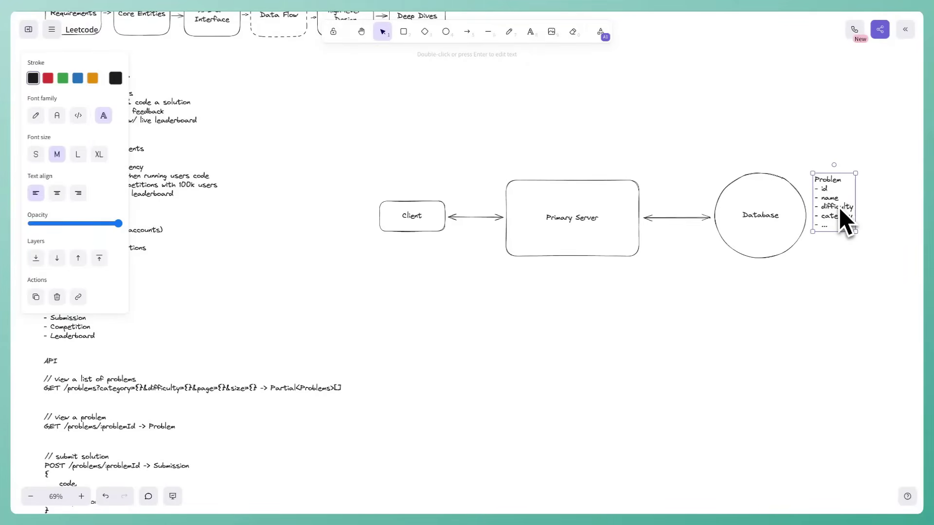
pyautogui.click(847, 249)
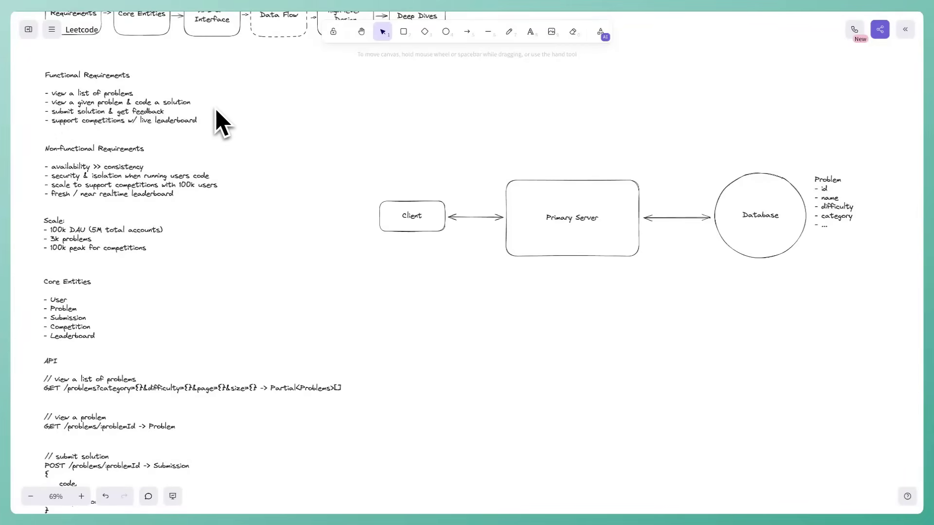
# Step: Label the arrow between Client and Primary Server "GET /problems" and "GET /problem/:id", moving the Client box outward to make room
pyautogui.moveTo(406, 219); pyautogui.dragTo(387, 219)
pyautogui.doubleClick(459, 217)
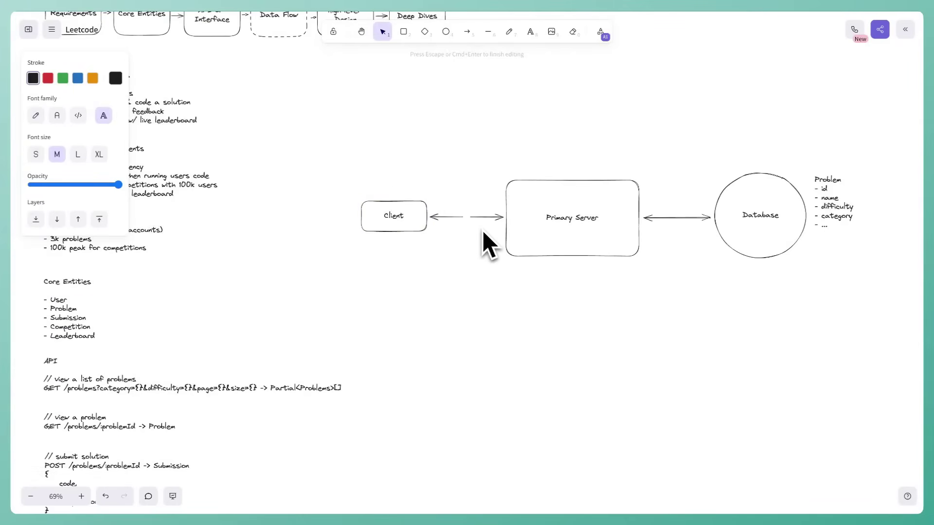
pyautogui.write('GET /prob')
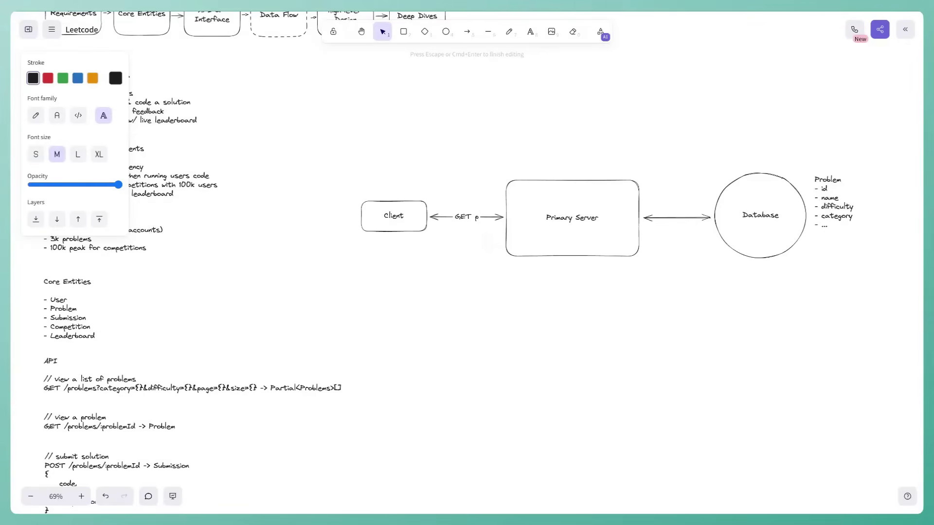
pyautogui.write('lems')
pyautogui.press('Return')
pyautogui.write('GET /problem/')
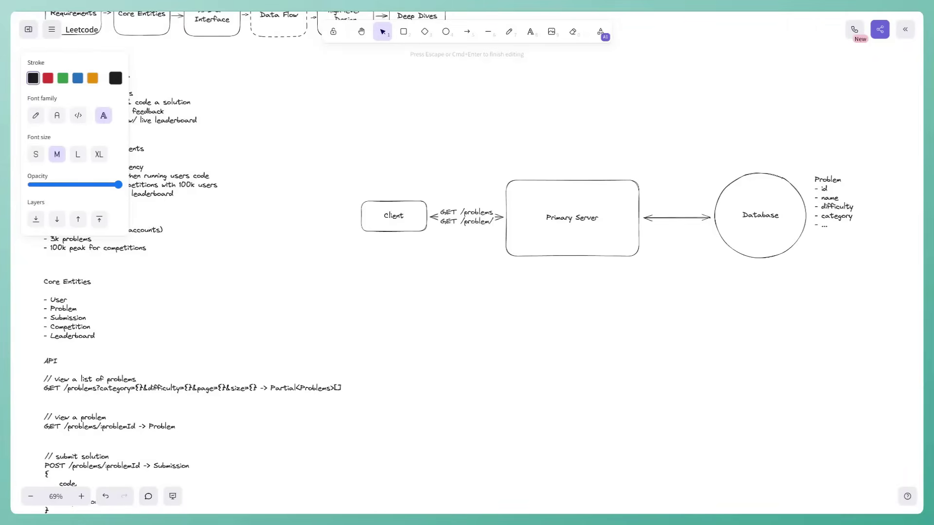
pyautogui.write(':id')
pyautogui.click(477, 250)
pyautogui.moveTo(406, 231); pyautogui.dragTo(384, 230)
pyautogui.click(388, 238)
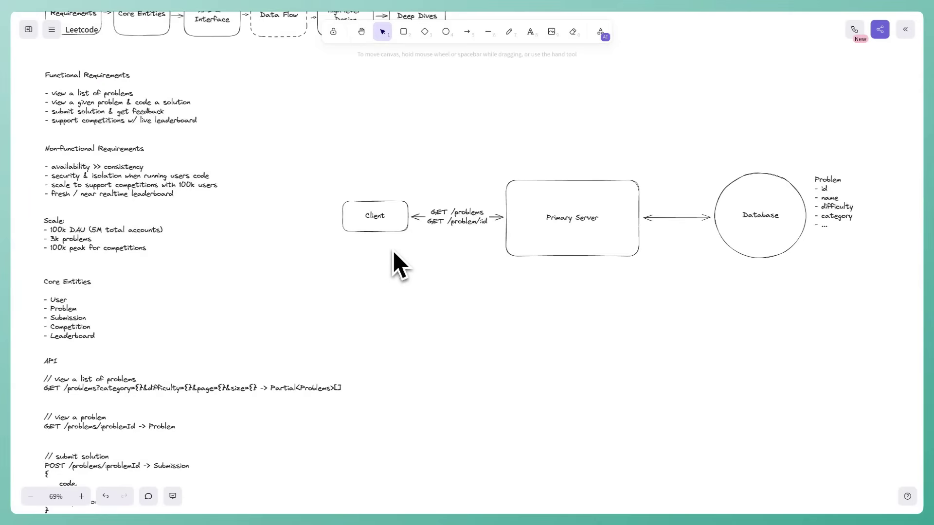
# Step: Mark the id field in the Problem list as the primary key by appending "(PK)"
pyautogui.scroll(-1, 394, 252)
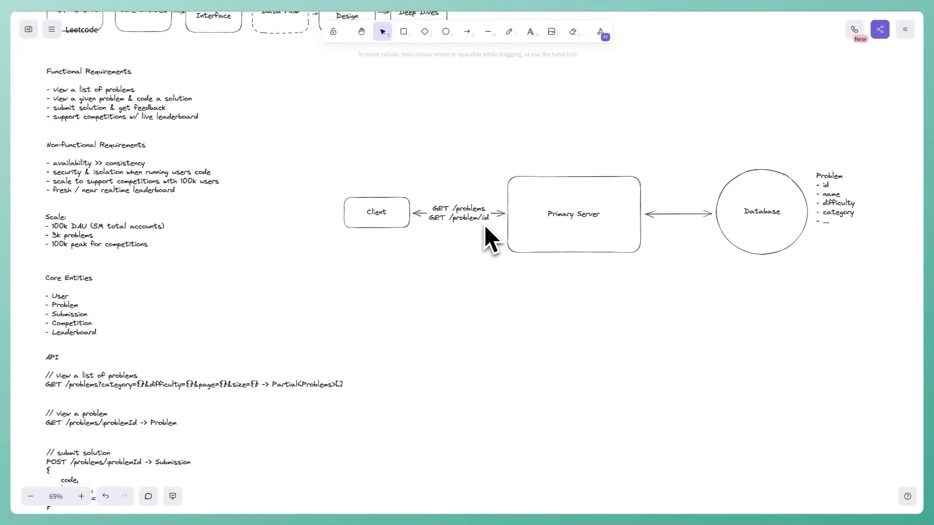
pyautogui.click(828, 190)
pyautogui.doubleClick(827, 188)
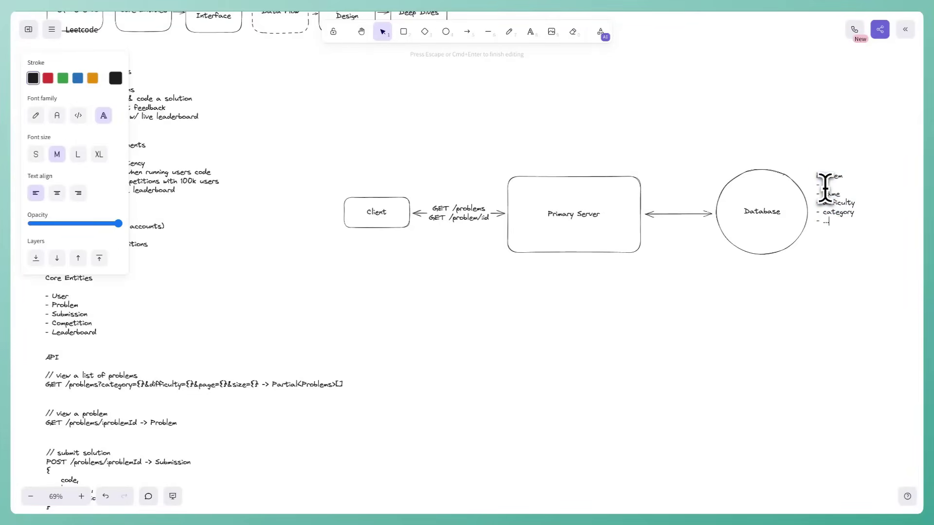
pyautogui.write('(PK)')
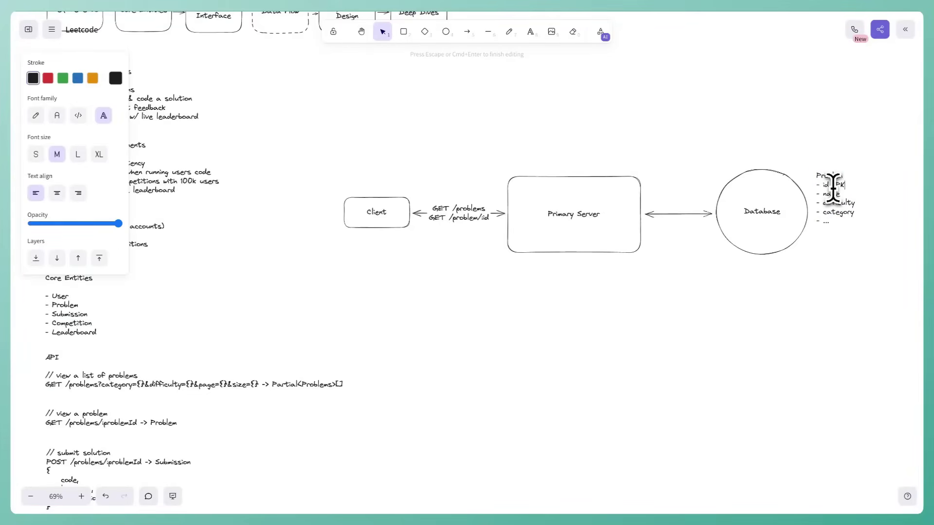
pyautogui.click(791, 264)
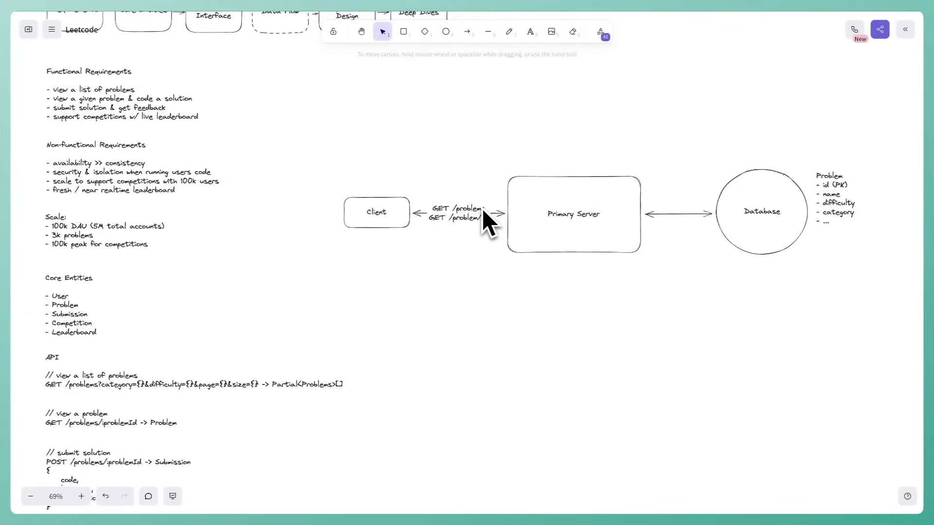
# Step: Replace the closing "..." in the Problem list with "codeStubs[]", "- testCases[]", "- description" and "- ..." on separate lines
pyautogui.doubleClick(840, 223)
pyautogui.click(836, 224)
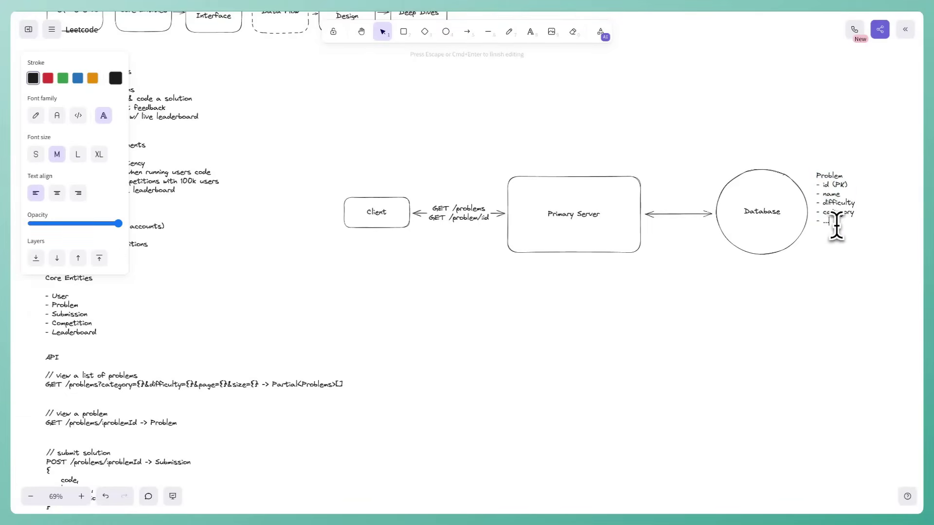
pyautogui.write('cod')
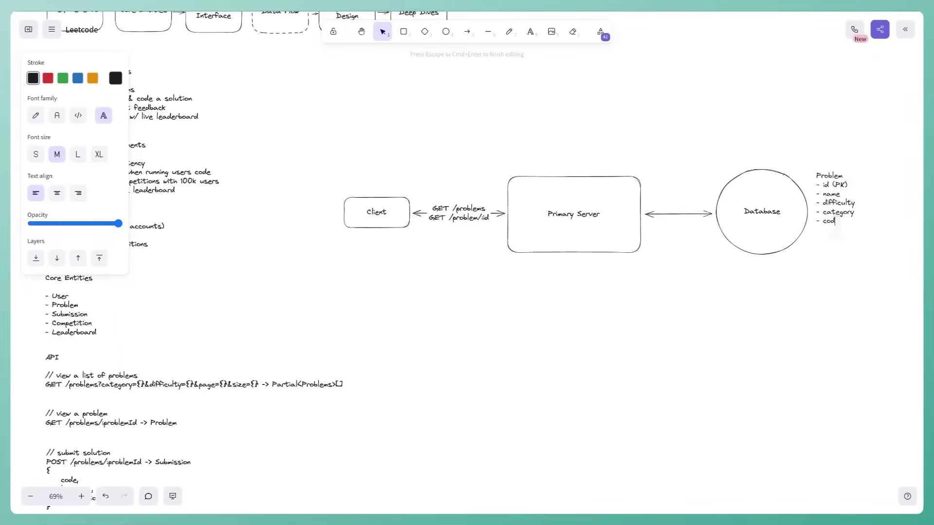
pyautogui.write('eStubs[]')
pyautogui.press('BackSpace')
pyautogui.write('testCases[] ')
pyautogui.write('- description')
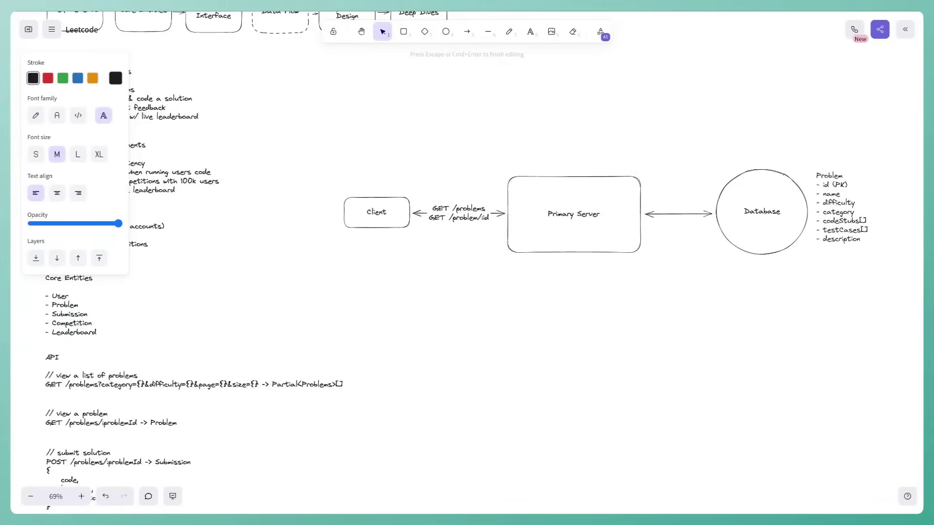
pyautogui.press('Return')
pyautogui.write('- ...')
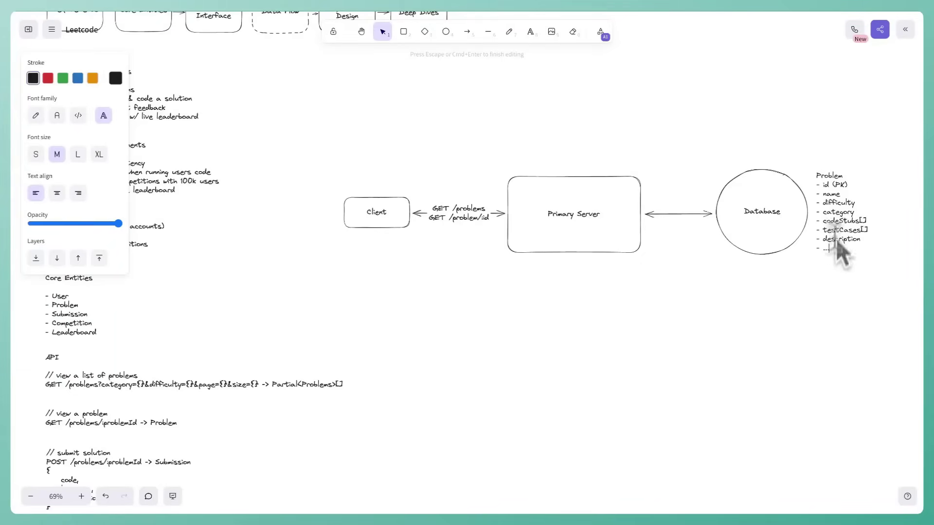
pyautogui.click(825, 276)
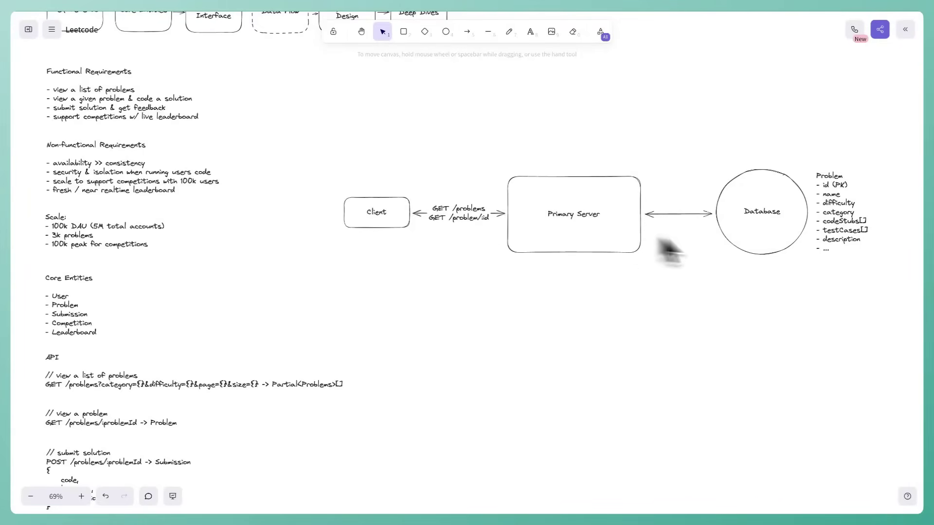
# Step: Add the line "- Monaca IDE" below the Client label inside its box
pyautogui.doubleClick(389, 216)
pyautogui.click(392, 215)
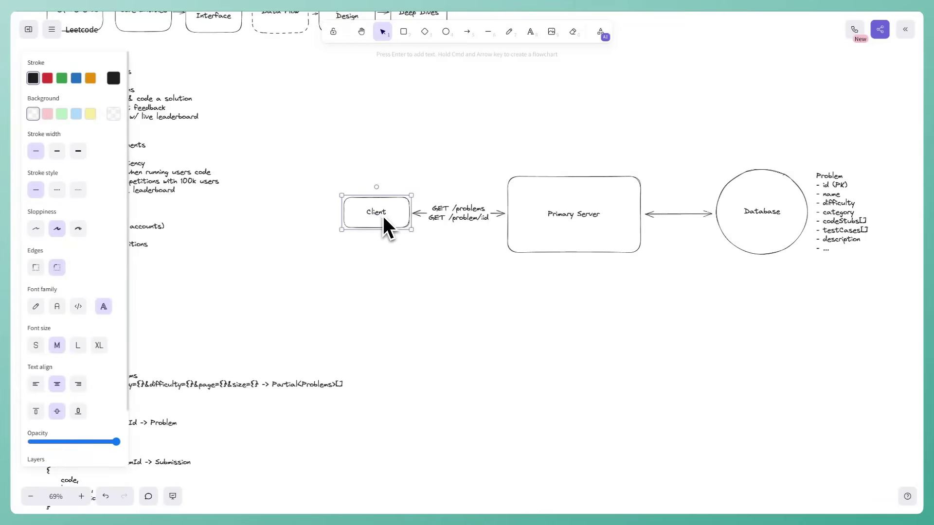
pyautogui.doubleClick(383, 215)
pyautogui.press('Return')
pyautogui.write('- Monaca Edit')
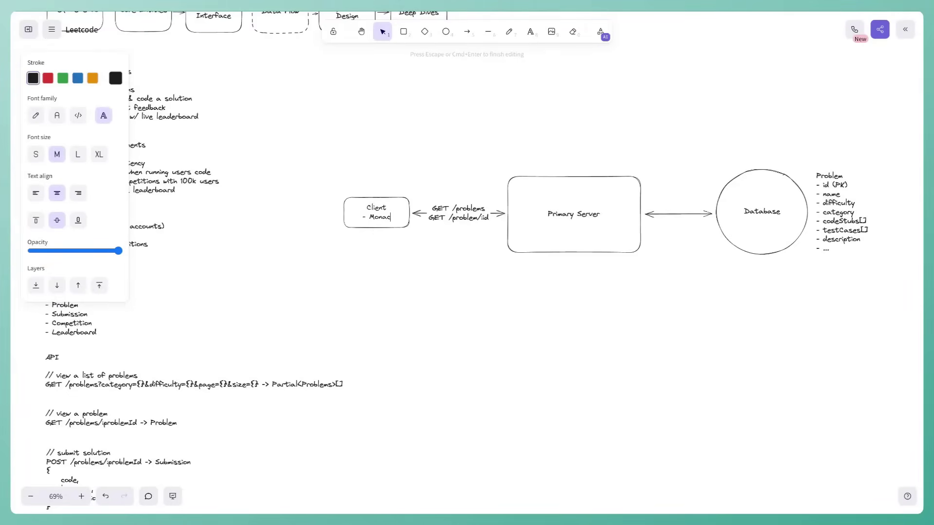
pyautogui.press('BackSpace')
pyautogui.press('BackSpace')
pyautogui.press('BackSpace')
pyautogui.press('BackSpace')
pyautogui.write('IDE')
pyautogui.click(384, 248)
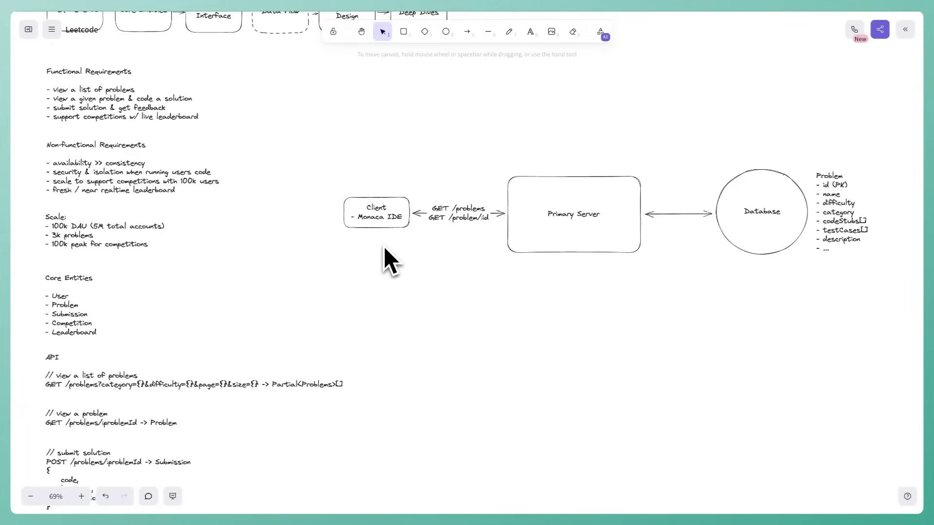
# Step: Correct the spelling of the editor name in the Client box to "Monaco IDE"
pyautogui.click(375, 227)
pyautogui.doubleClick(374, 223)
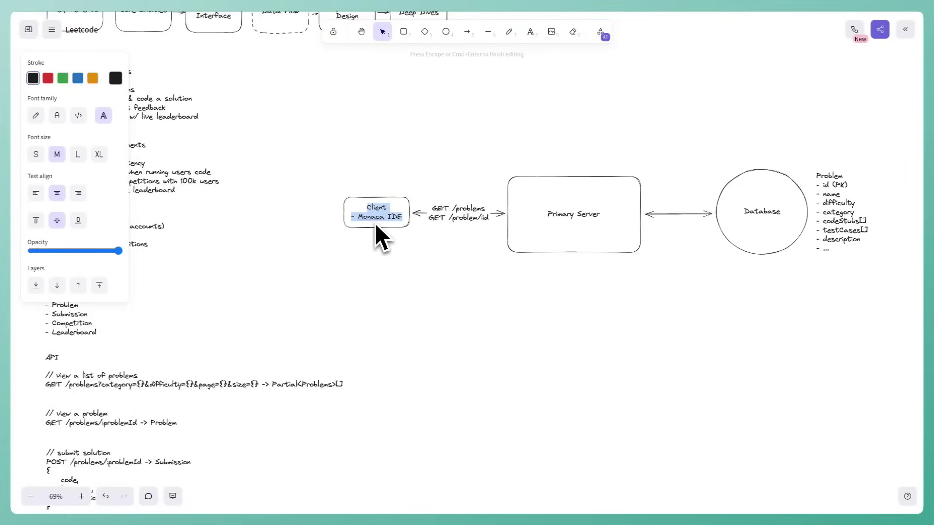
pyautogui.click(383, 217)
pyautogui.press('BackSpace')
pyautogui.write('o')
pyautogui.click(385, 233)
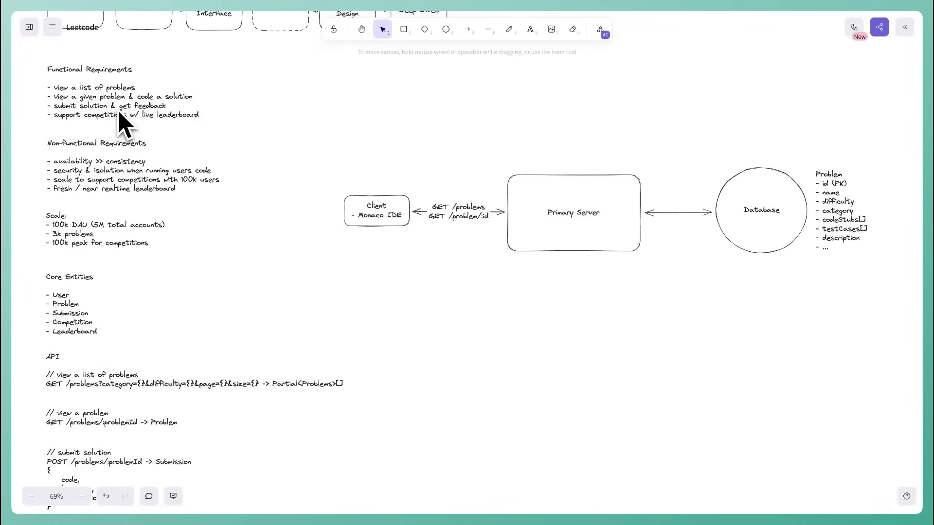
# Step: Draw a wide, flat rectangle inside the Primary Server box below its label and label it "VM to run code"
pyautogui.scroll(-3, 221, 404)
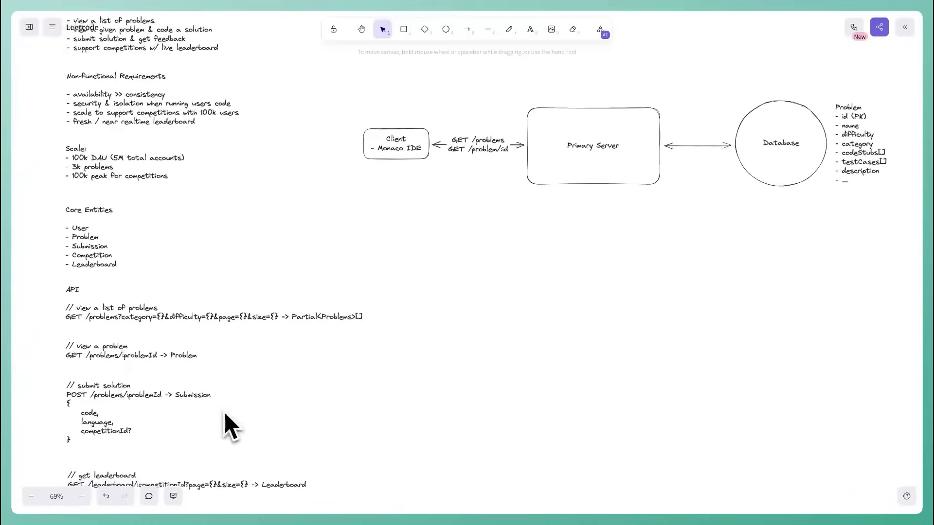
pyautogui.hscroll(1, 299, 316)
pyautogui.keyDown('ctrl'); pyautogui.scroll(2, 299, 308); pyautogui.keyUp('ctrl')
pyautogui.scroll(-1, 300, 306)
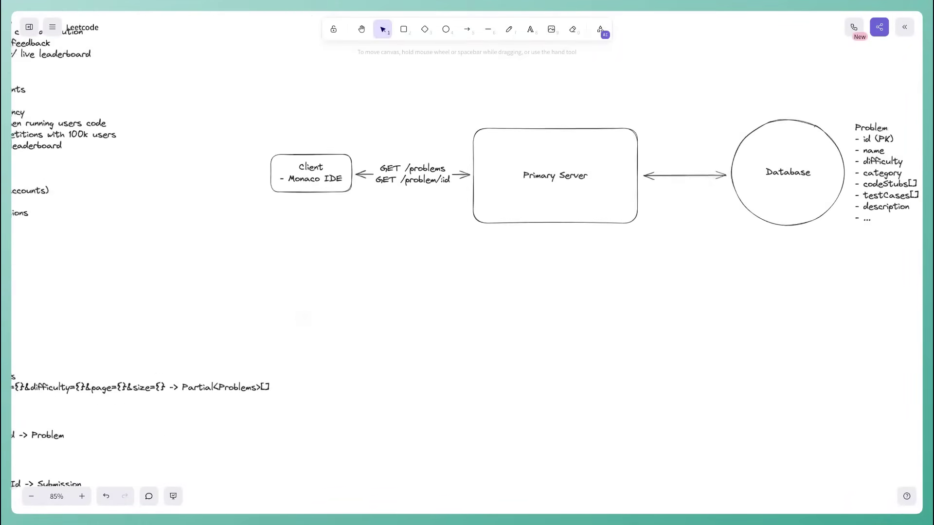
pyautogui.hscroll(2, 302, 316)
pyautogui.scroll(1, 301, 316)
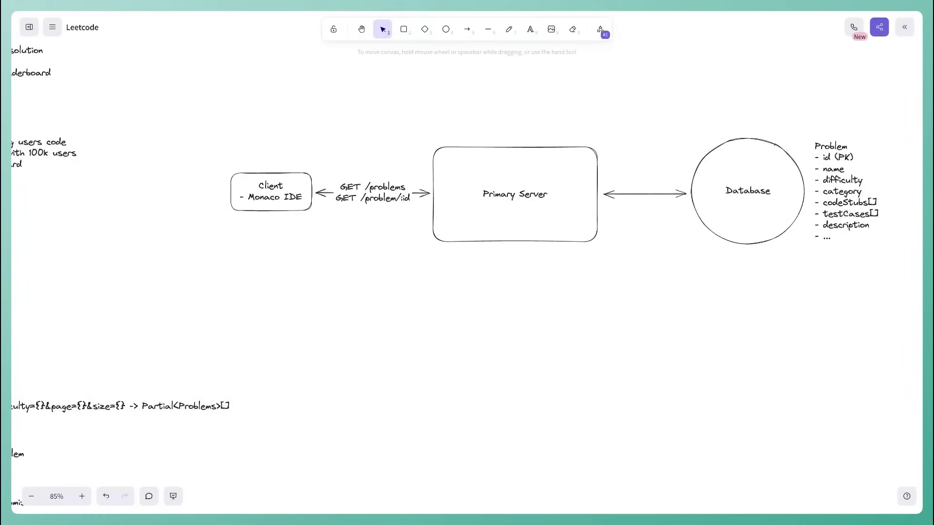
pyautogui.click(405, 38)
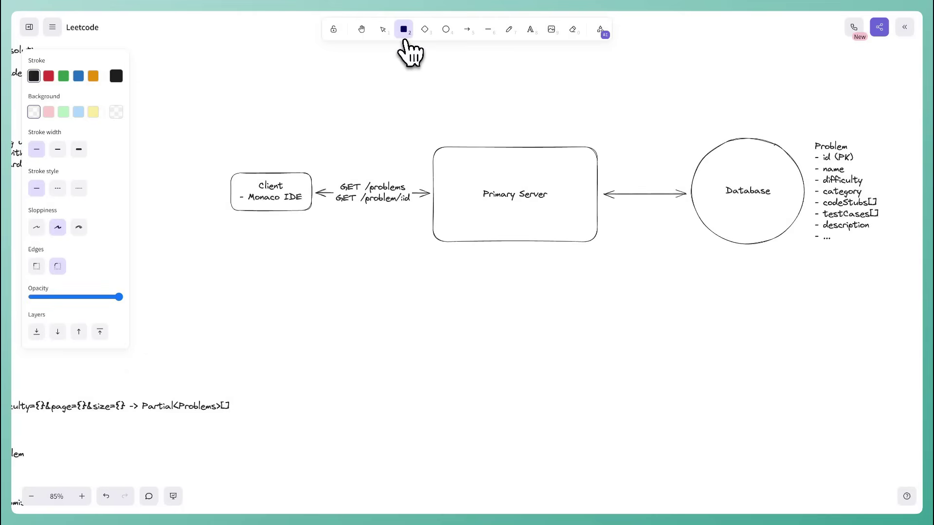
pyautogui.moveTo(448, 206); pyautogui.dragTo(584, 232)
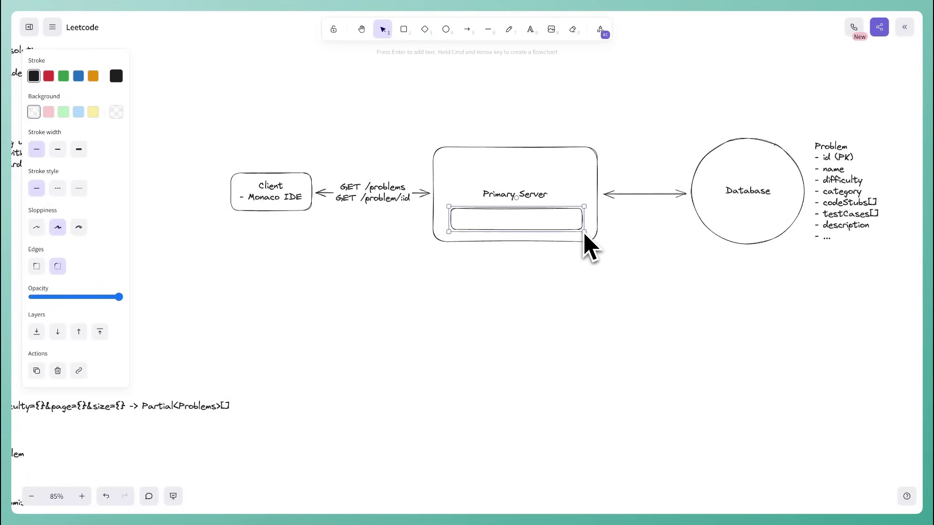
pyautogui.press('Return')
pyautogui.write('VM to run code')
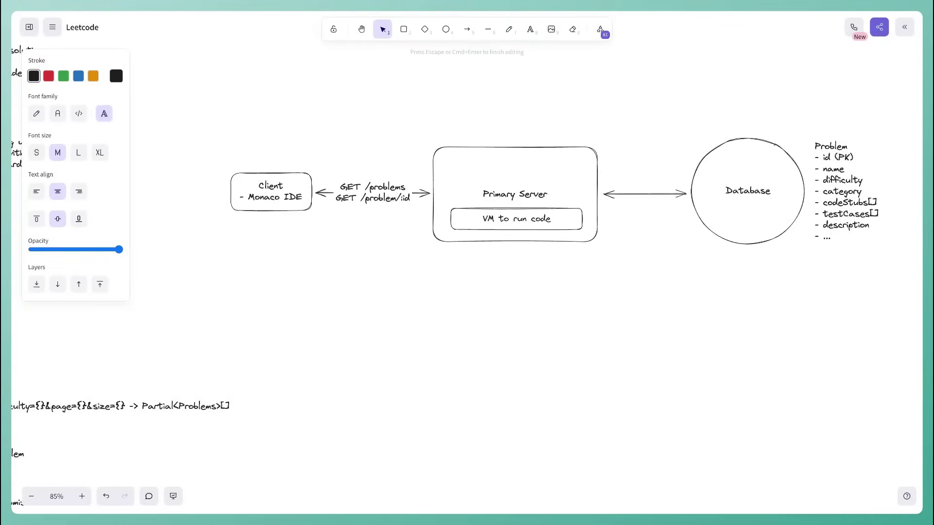
pyautogui.click(563, 249)
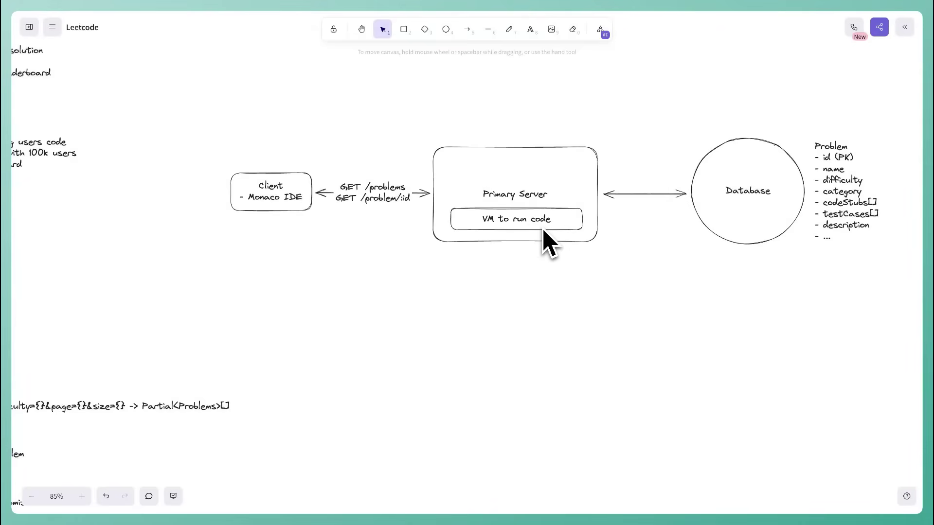
pyautogui.click(563, 165)
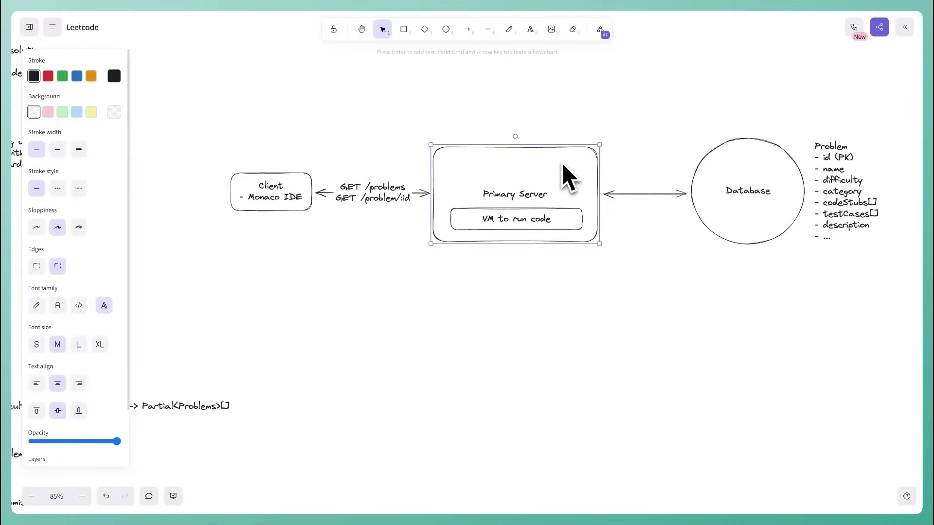
pyautogui.click(615, 214)
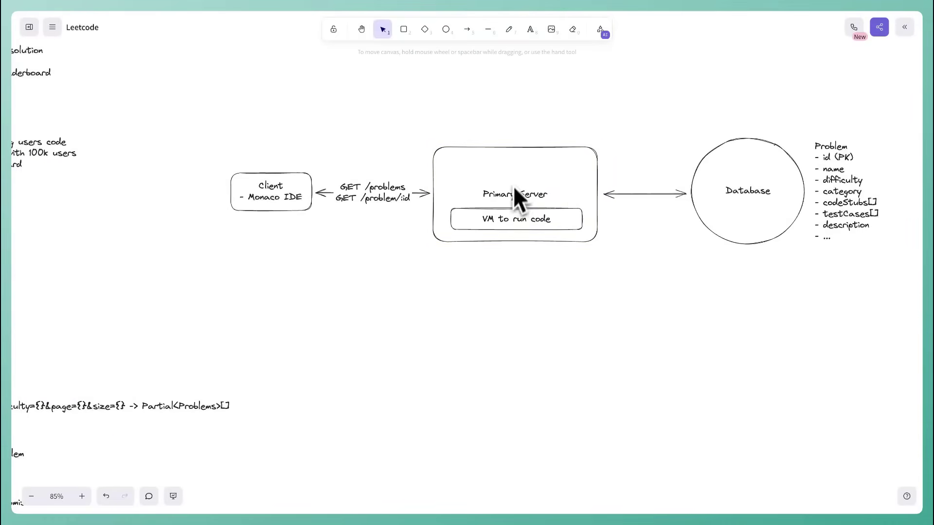
pyautogui.click(541, 183)
pyautogui.click(544, 221)
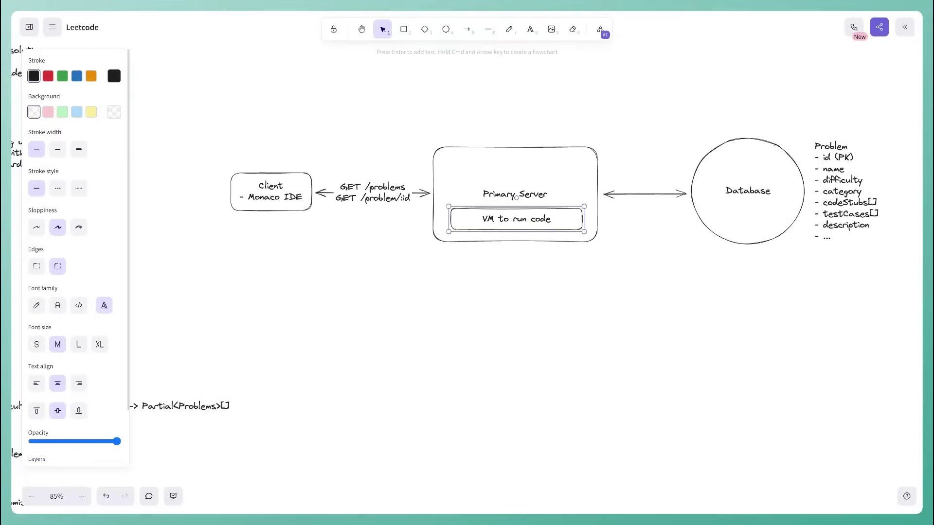
pyautogui.click(536, 247)
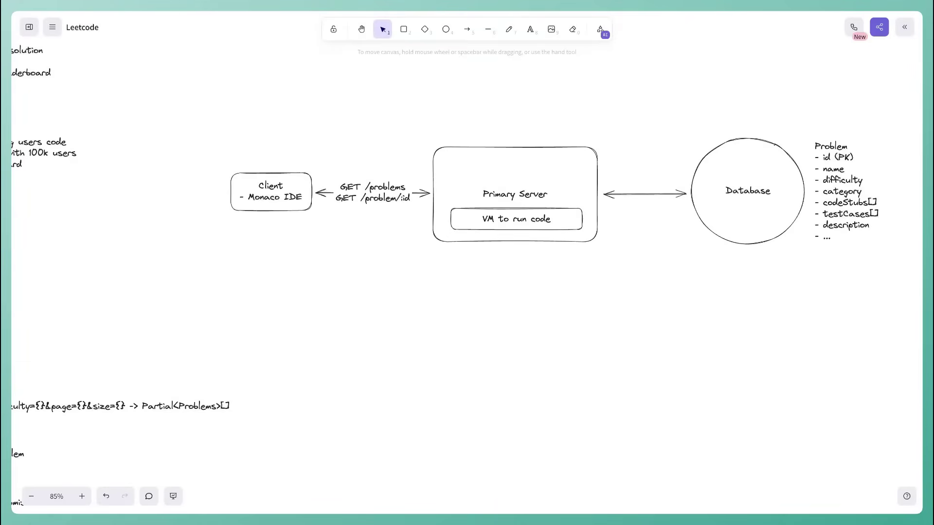
# Step: Delete the "VM to run code" box from inside the Primary Server
pyautogui.click(529, 227)
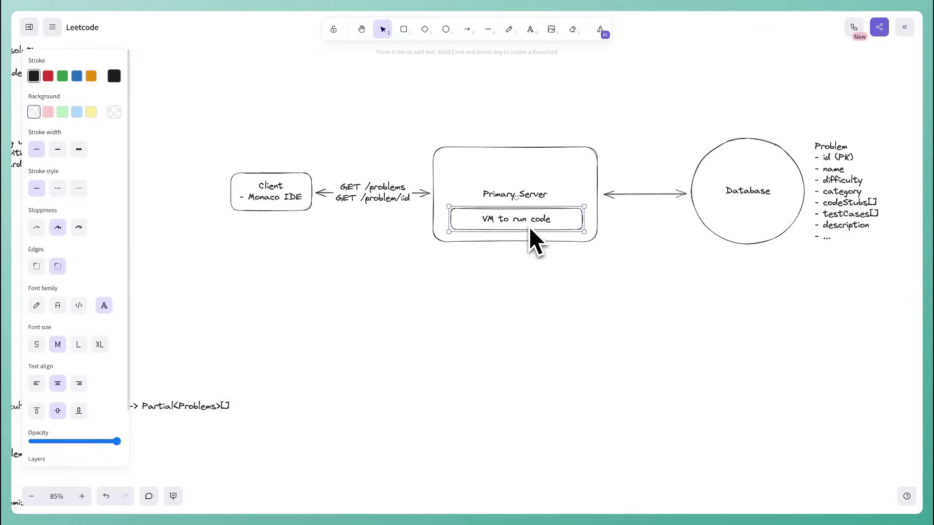
pyautogui.press('Delete')
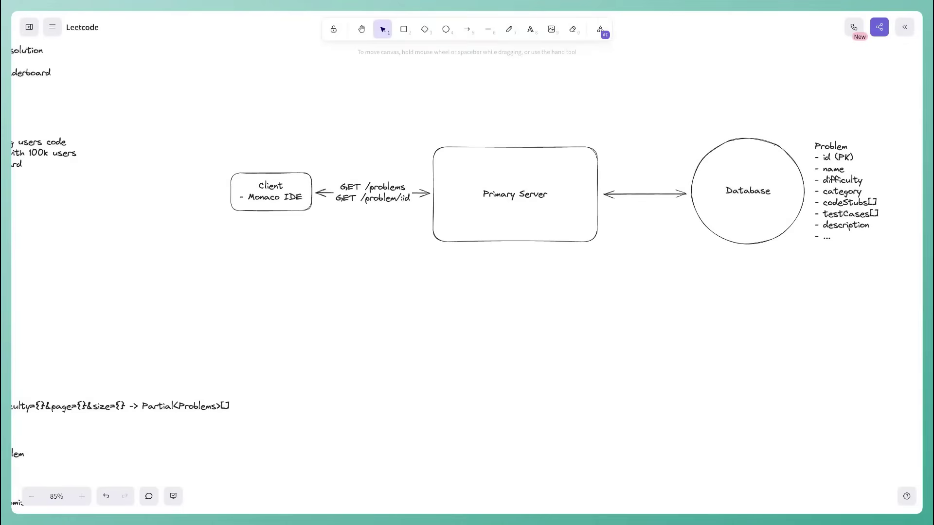